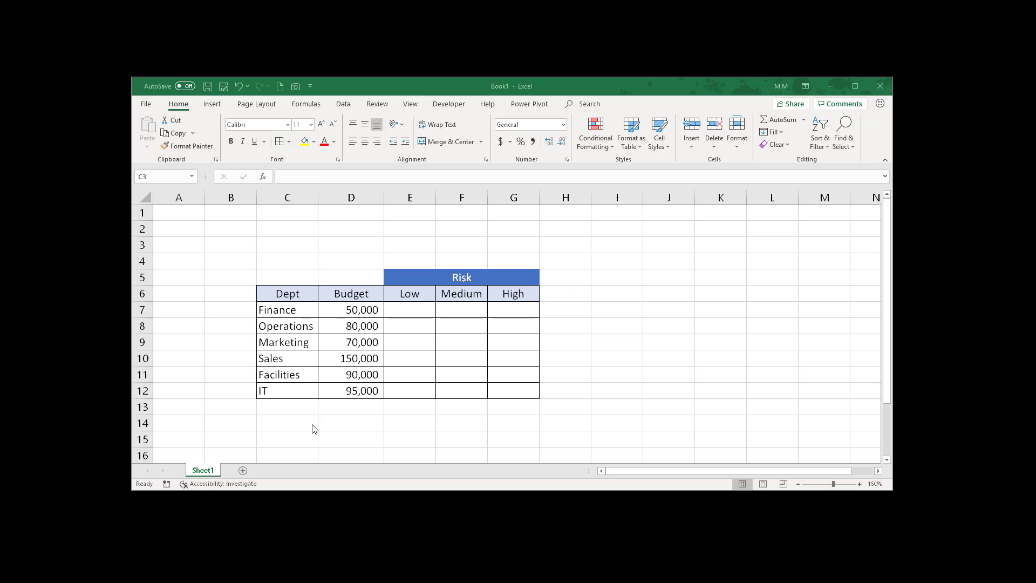
Step: Enter a formula in E7 that references the Finance budget in D7
click(354, 299)
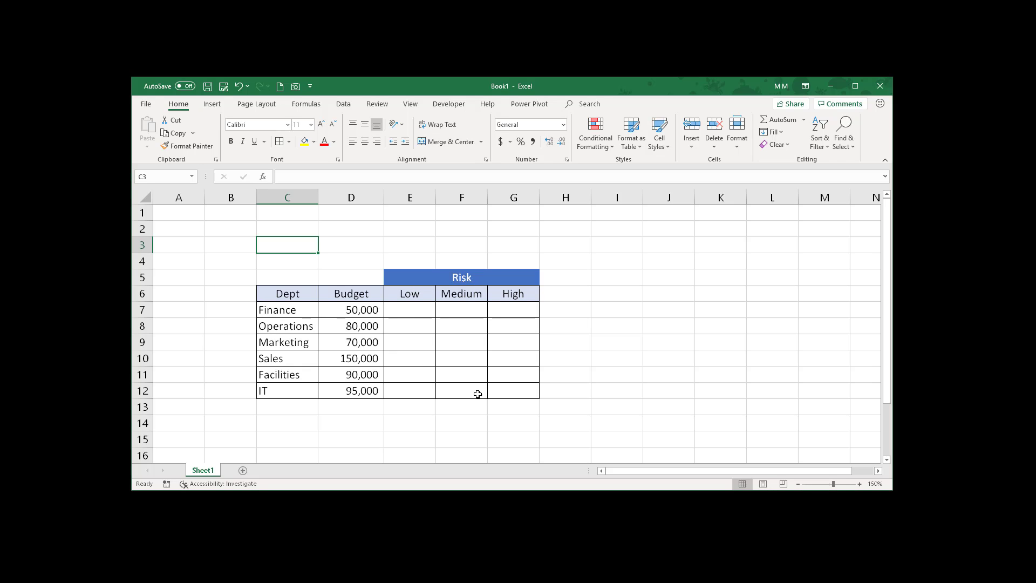
click(408, 313)
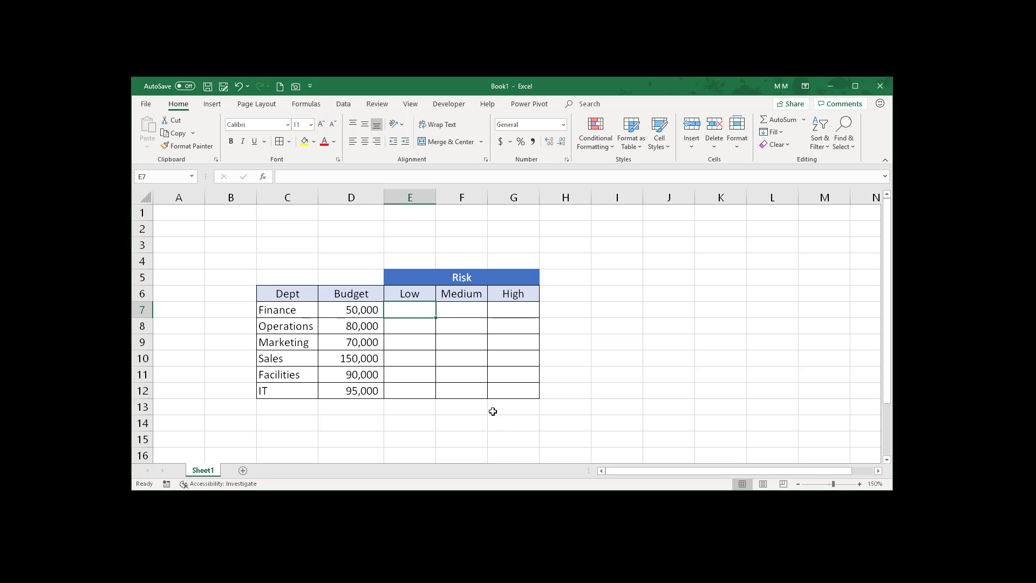
text(=)
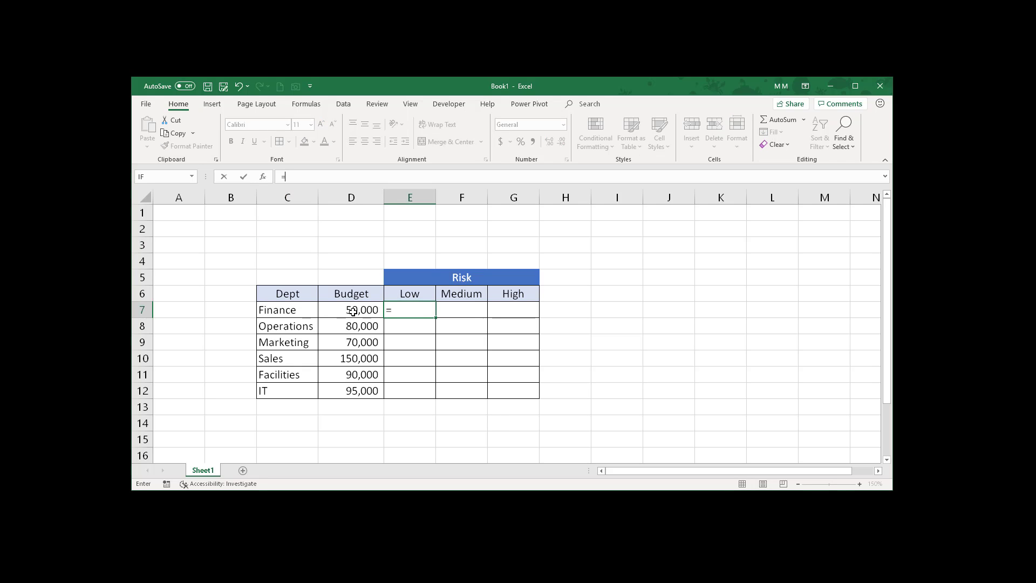
click(352, 311)
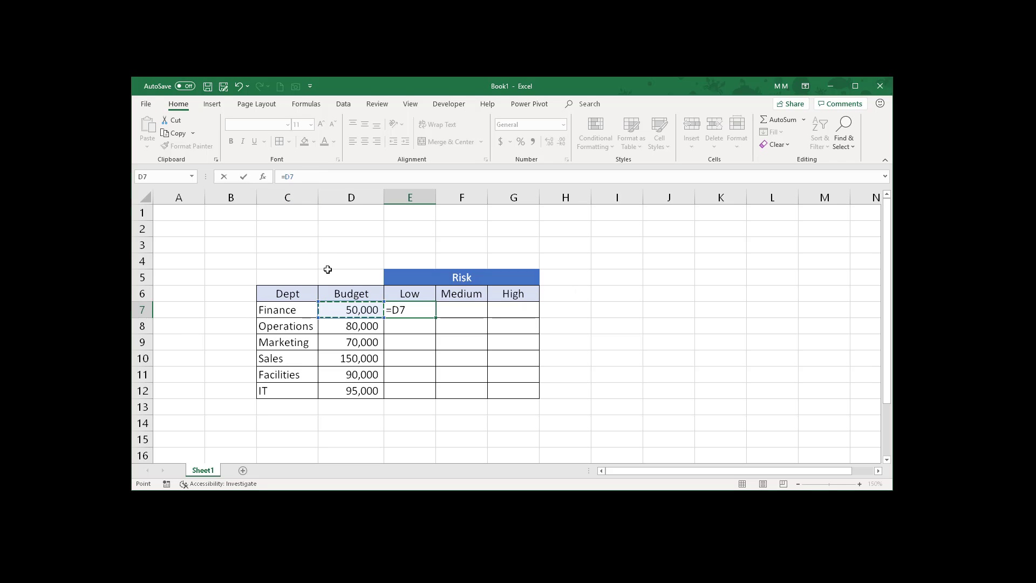
click(244, 179)
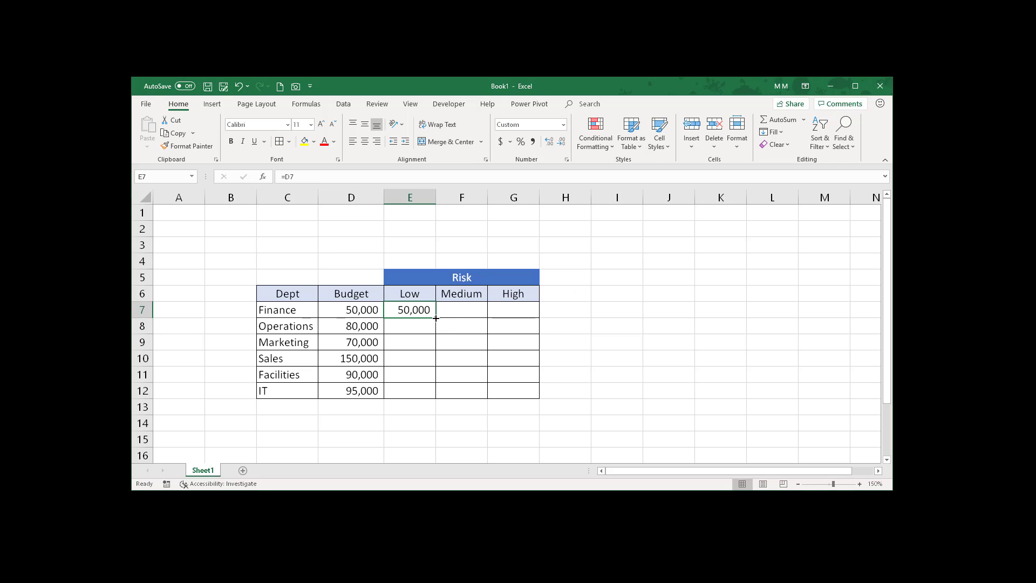
Step: Copy the E7 formula down to E8 and compare the row references in both formulas
drag(436, 318, 432, 329)
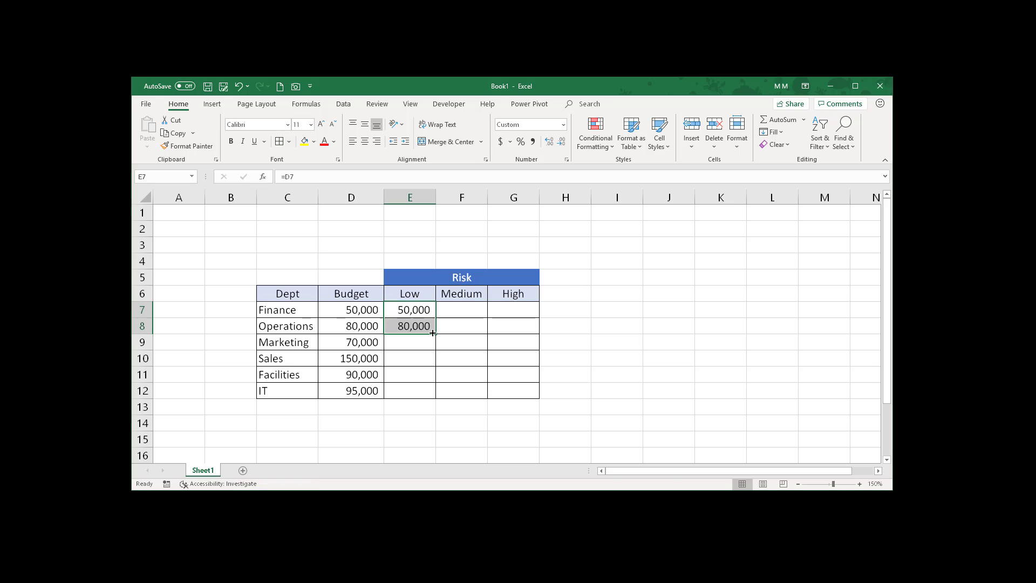
click(399, 328)
click(348, 327)
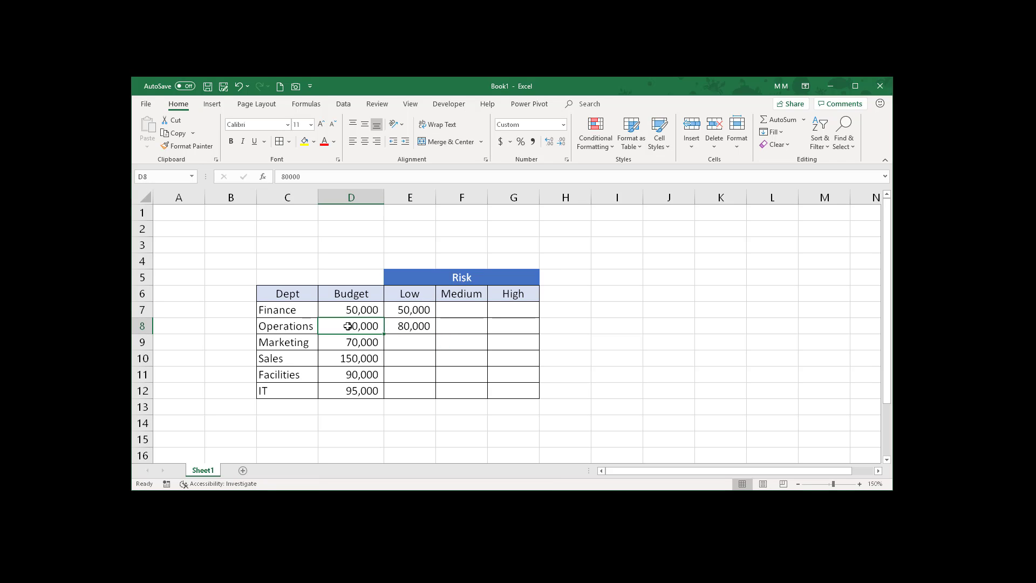
click(400, 311)
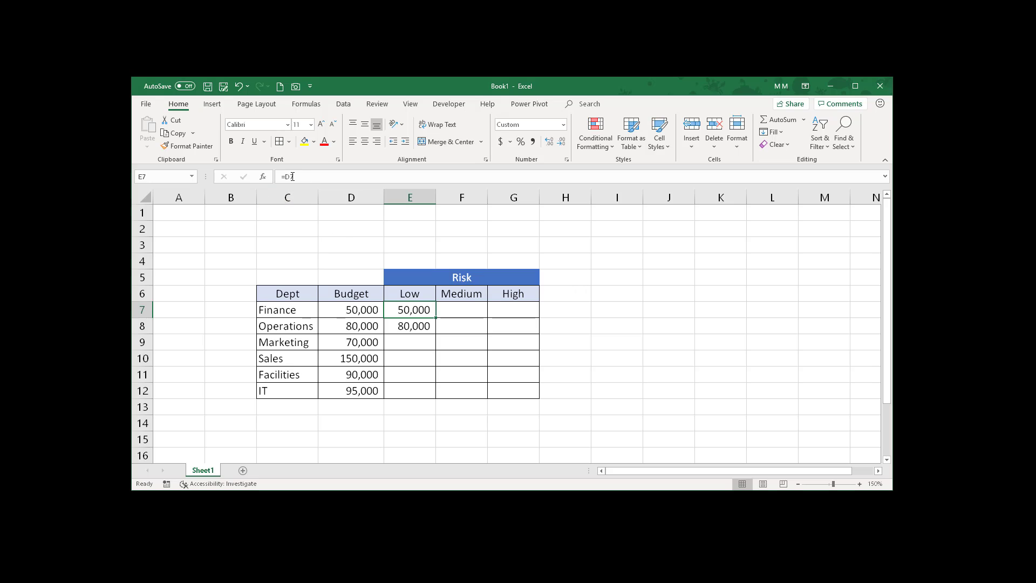
click(411, 326)
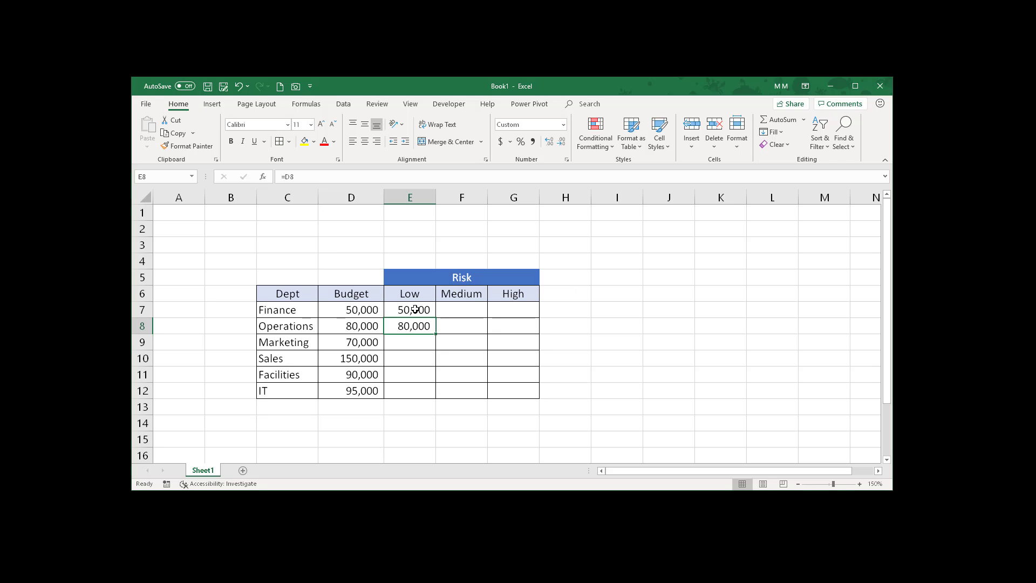
Step: Copy the E7 formula across to F7 and inspect the copied formula's column reference
click(415, 310)
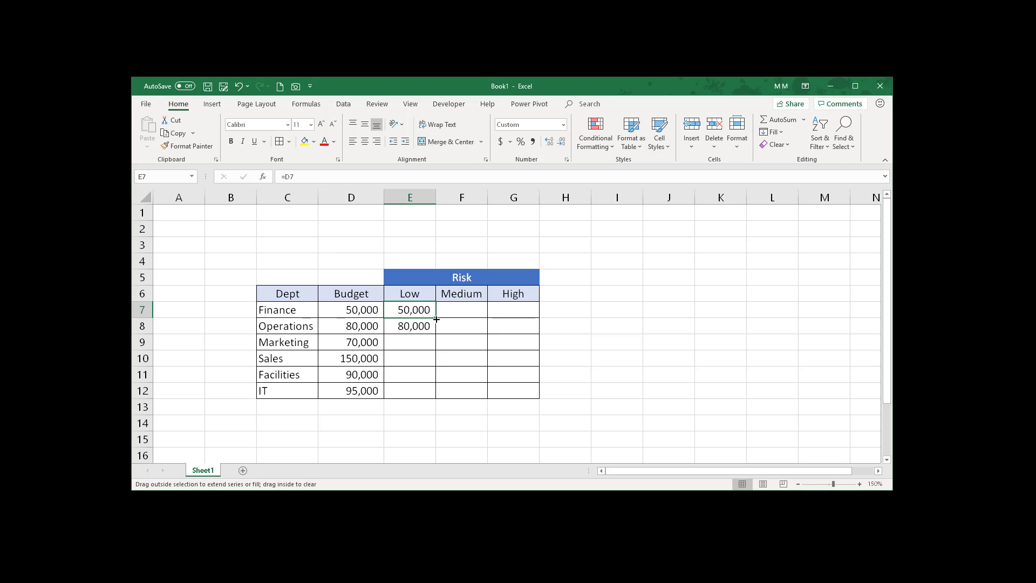
drag(436, 319, 465, 311)
click(470, 313)
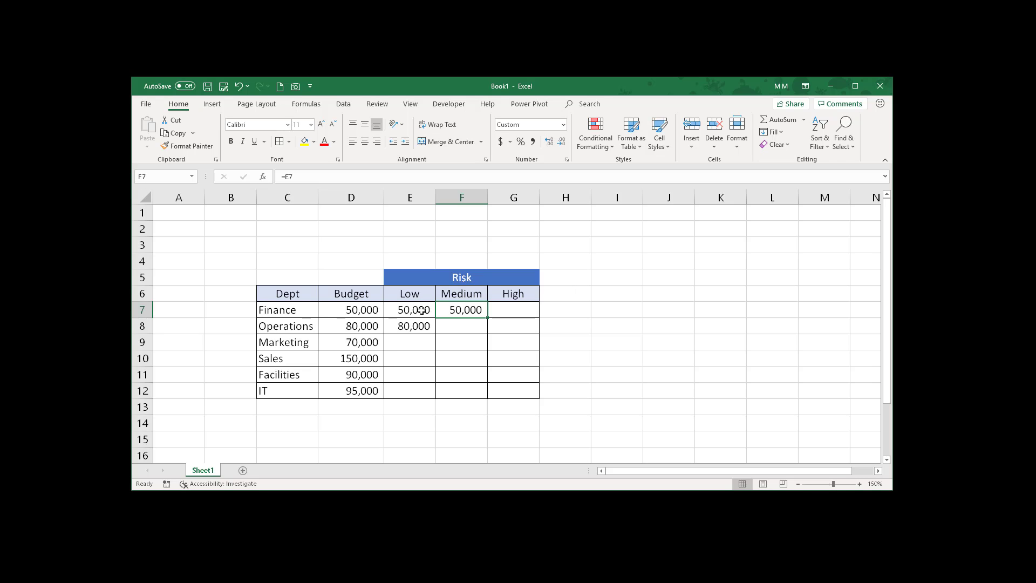
click(301, 177)
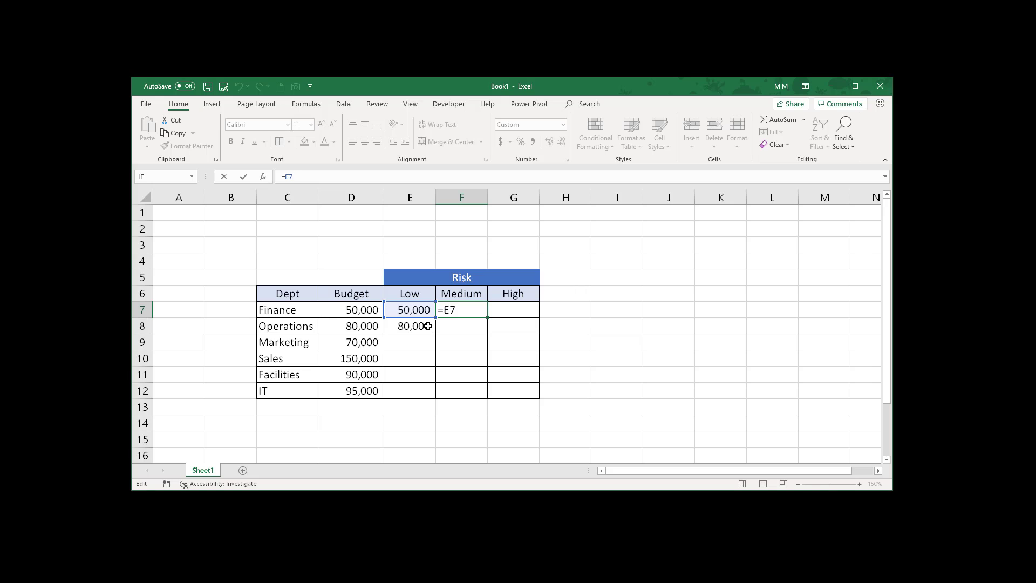
key(ctrl+Return)
Step: Clear the contents of E7:F8
mouse_move(421, 313)
mouse_down()
mouse_move(413, 310)
mouse_move(458, 330)
mouse_up()
click(456, 335)
key(Delete)
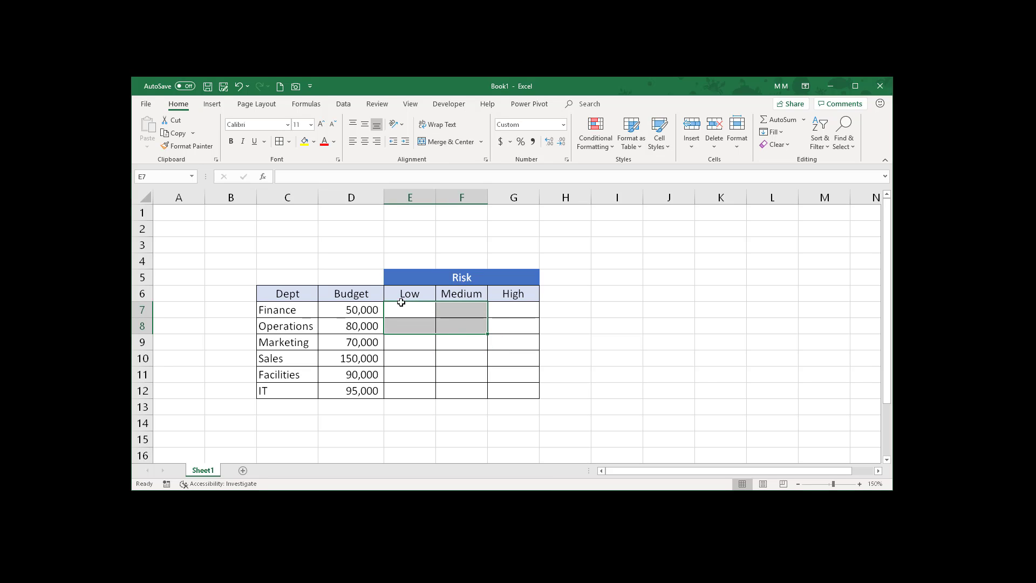
click(406, 310)
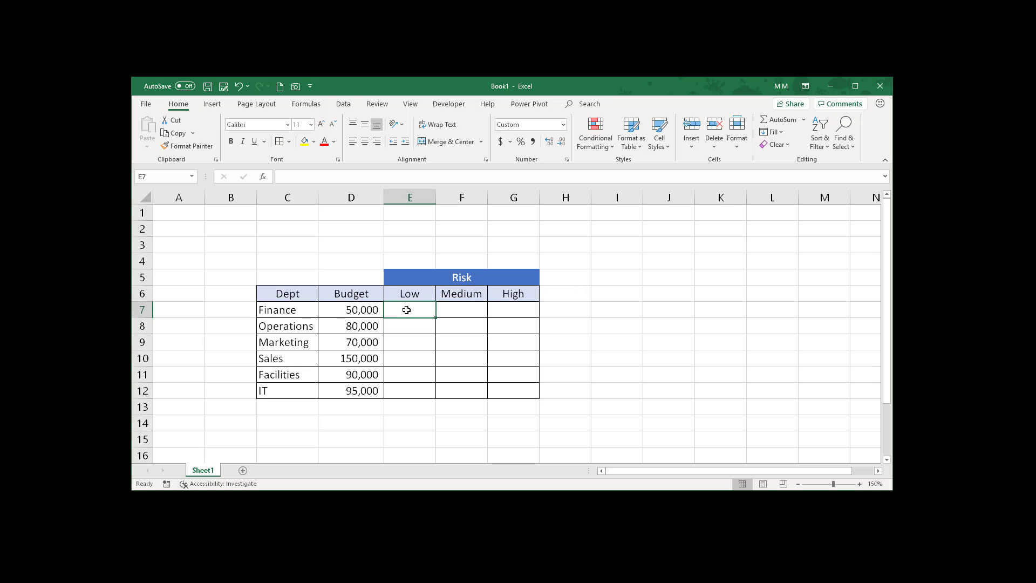
mouse_move(406, 310)
mouse_down()
mouse_move(474, 352)
mouse_move(504, 388)
mouse_up()
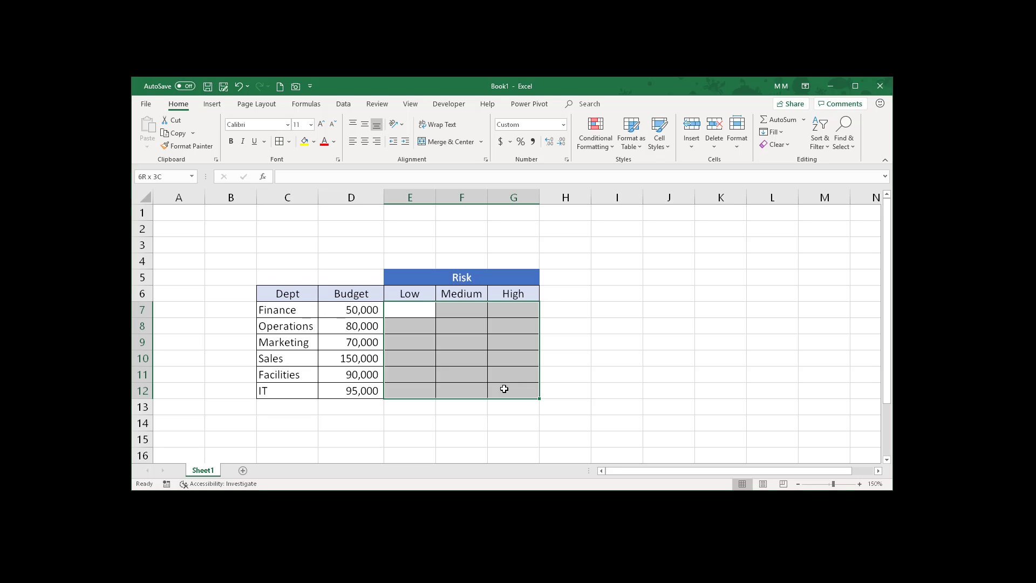
drag(504, 389, 504, 388)
Step: Enter 100000 in cell C2
click(285, 231)
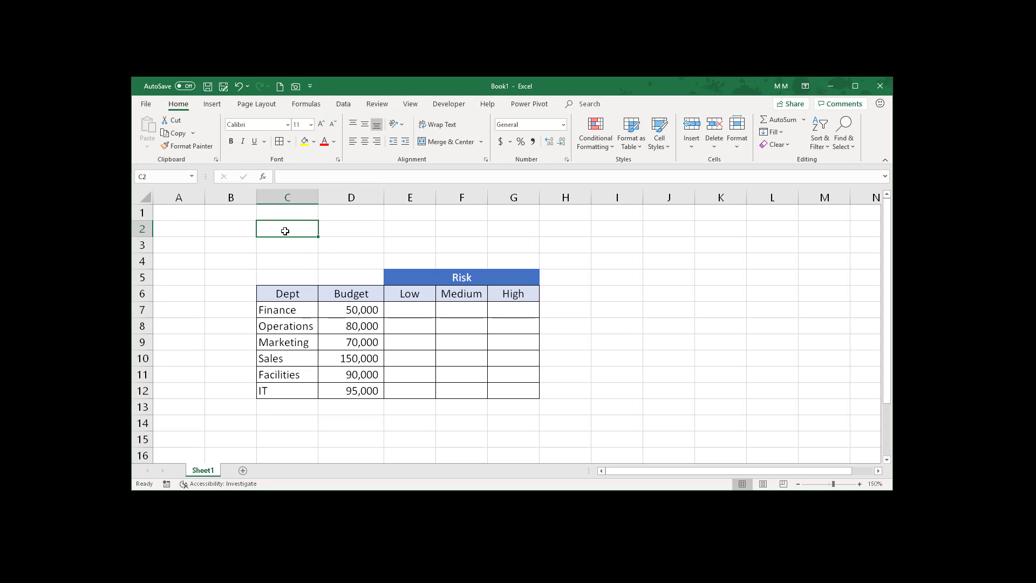
text(1)
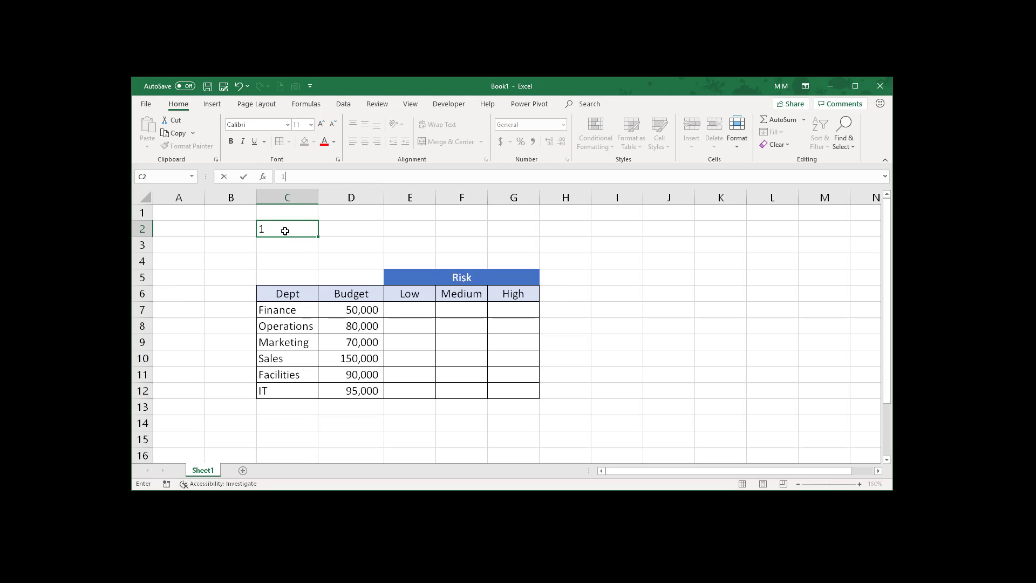
text(00000)
key(ctrl+Return)
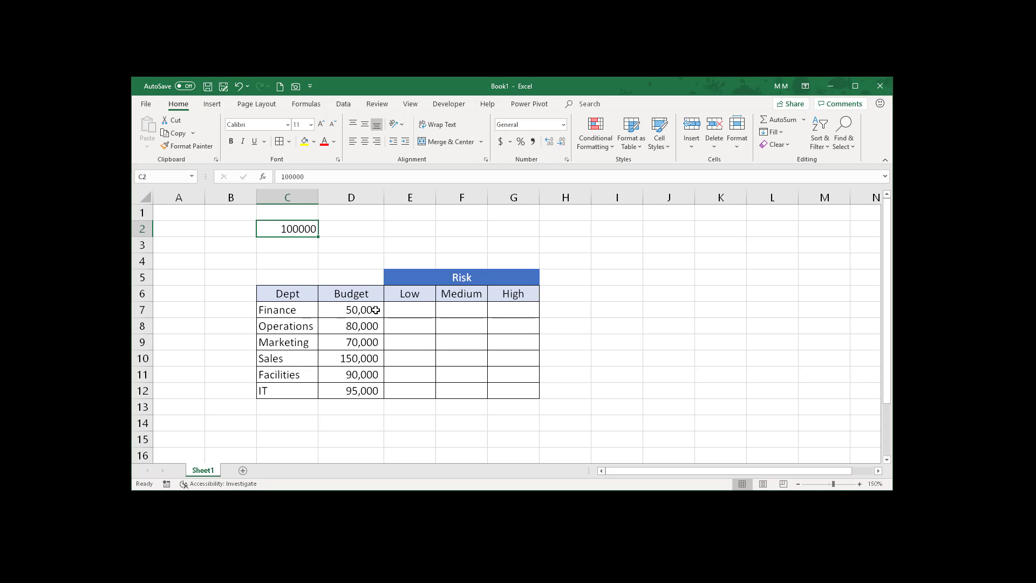
Step: Enter the absolute reference formula =$C$2 in cell E7
drag(403, 312, 500, 377)
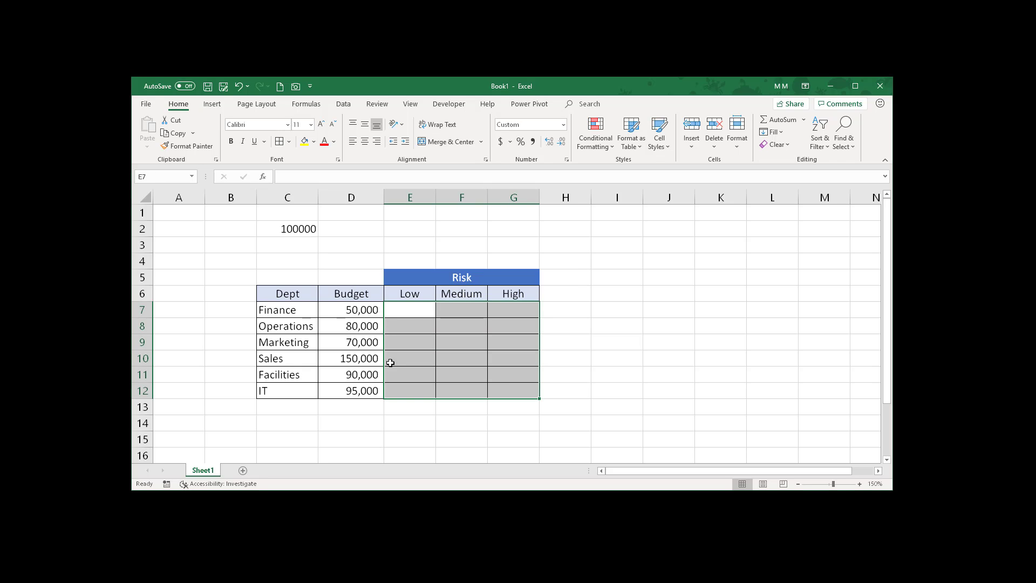
click(412, 306)
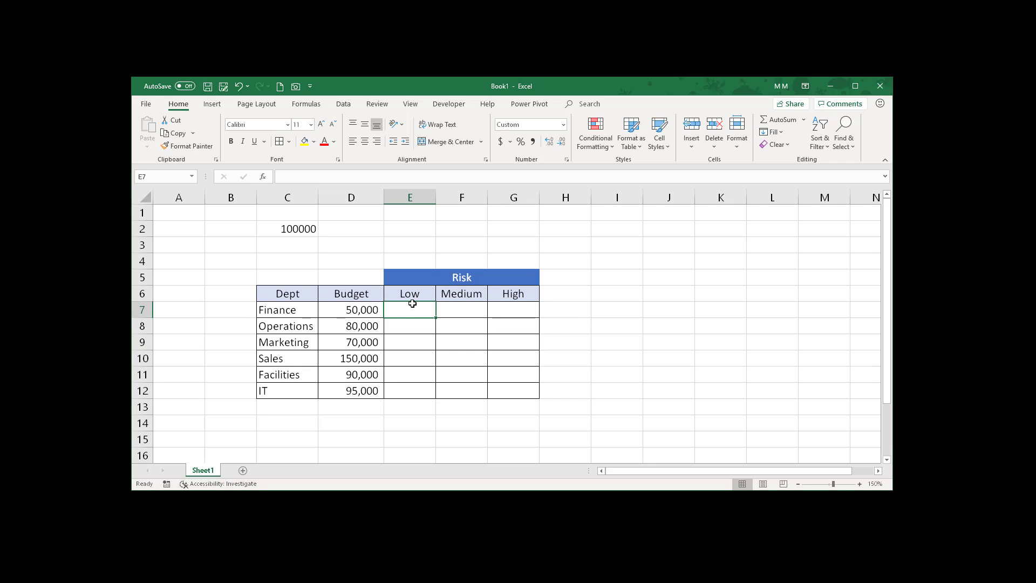
text(=)
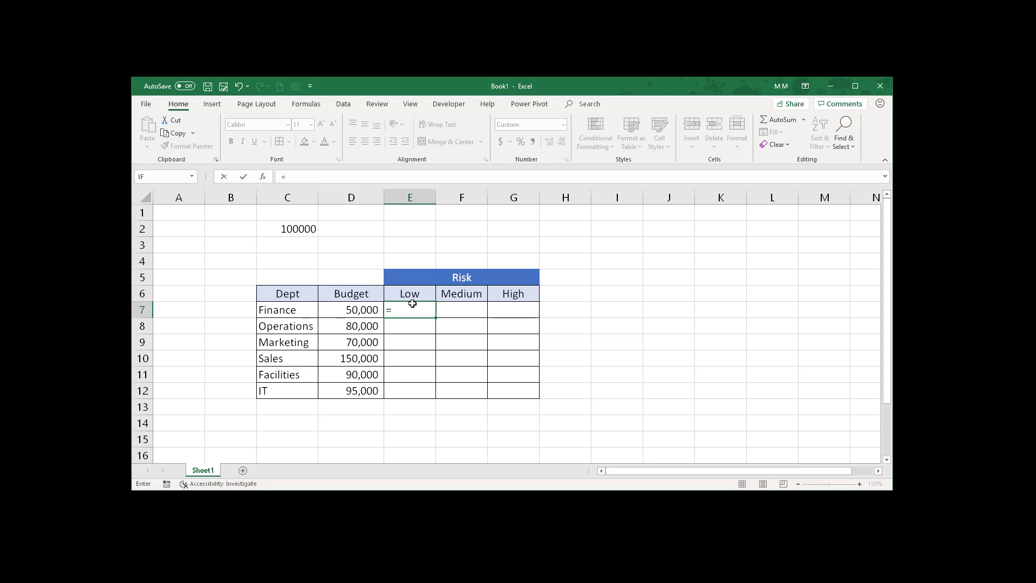
click(283, 227)
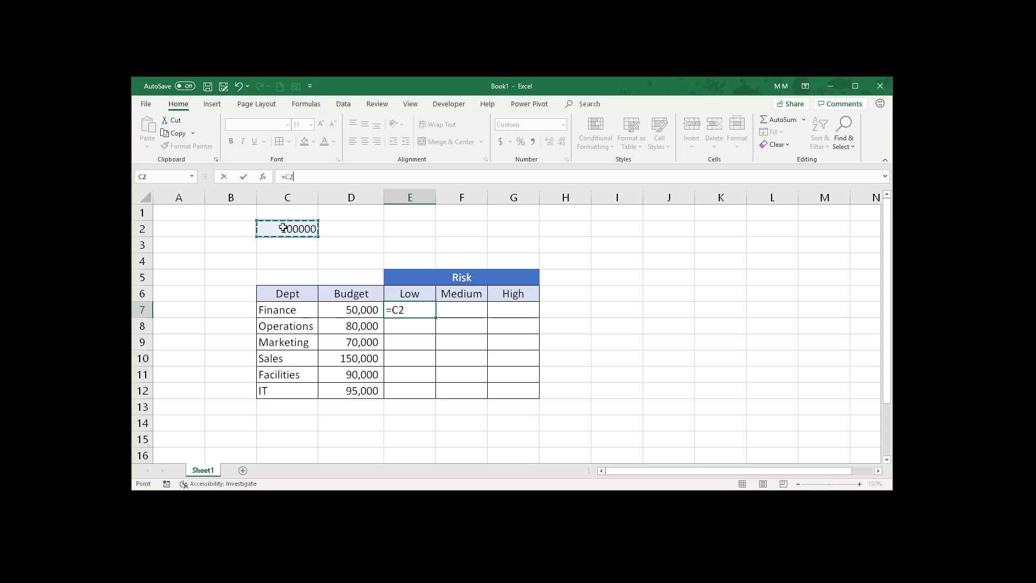
click(285, 176)
key(F4)
key(F4)
text($)
key(ctrl+Return)
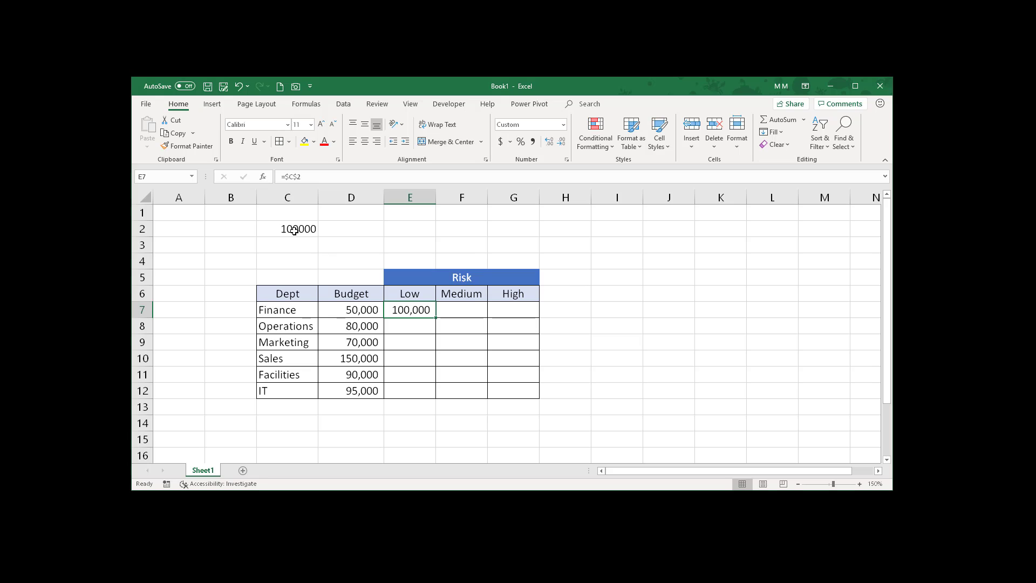
Step: Fill the E7 formula through the whole risk grid to G12 and check the references in several copied cells
drag(436, 317, 523, 402)
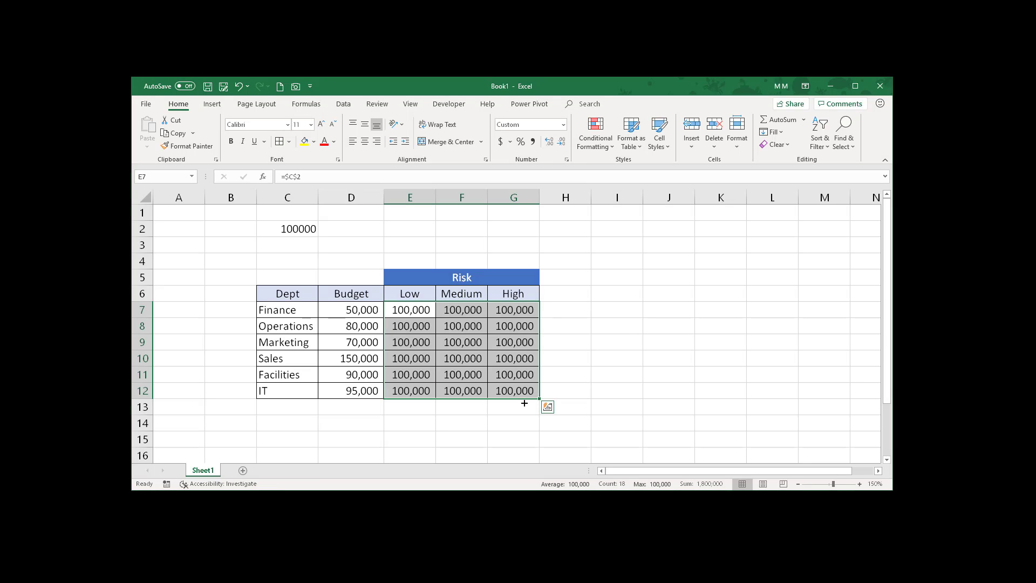
click(454, 328)
click(459, 373)
click(512, 386)
click(510, 343)
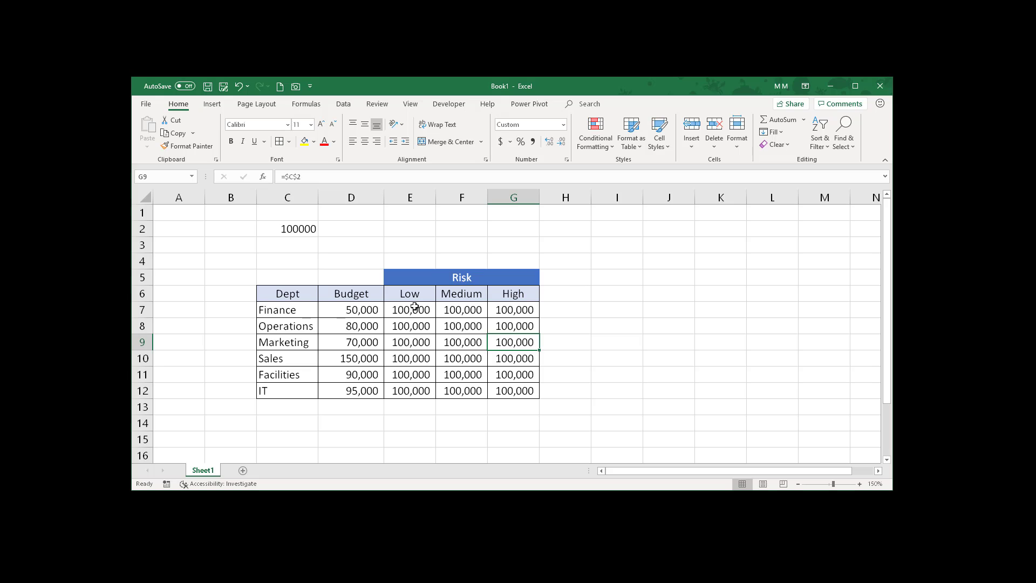
drag(417, 310, 514, 391)
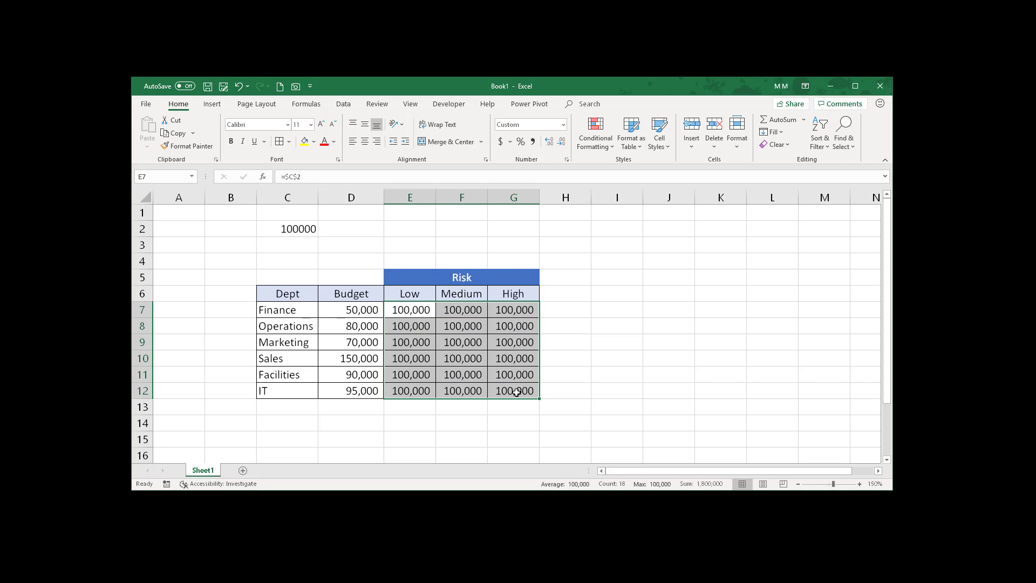
click(516, 392)
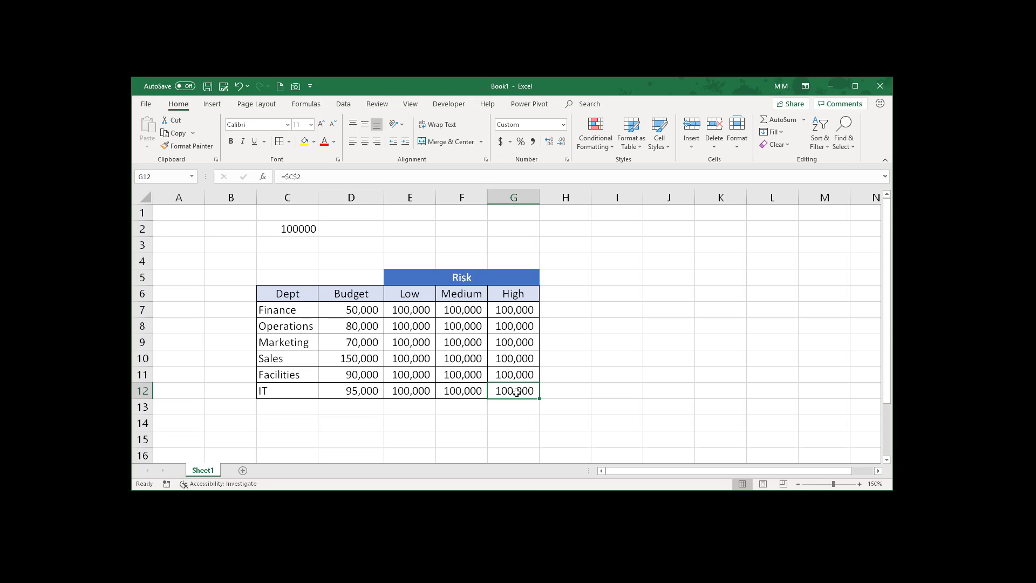
click(281, 231)
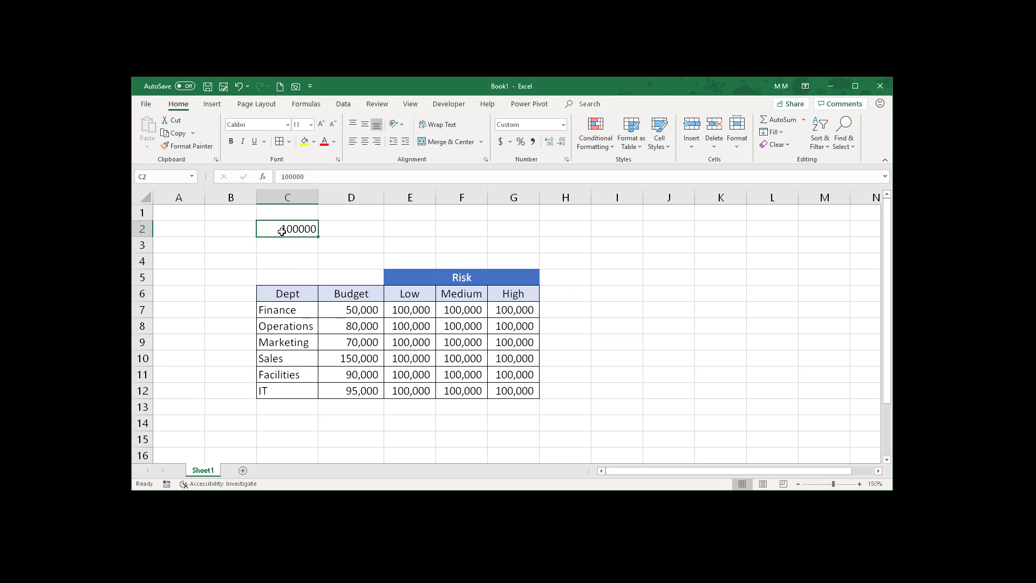
Step: Clear the contents of the risk grid E7:G12
click(404, 309)
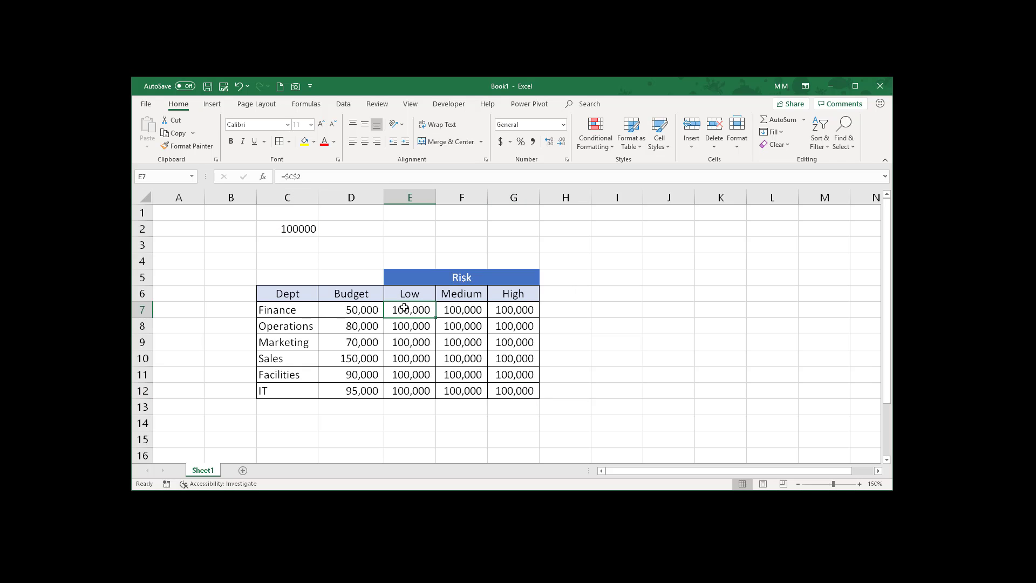
drag(404, 308, 504, 384)
key(Delete)
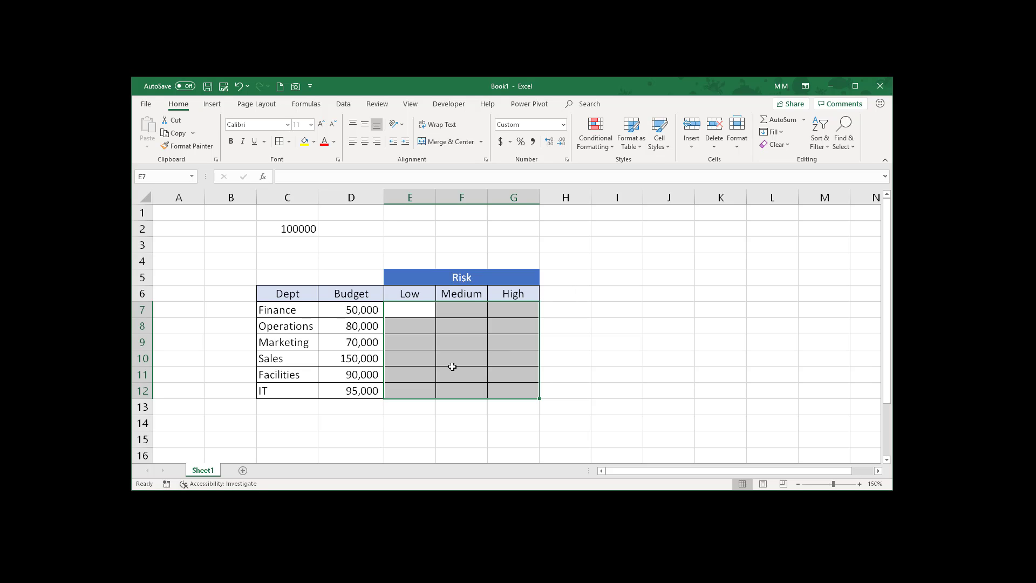
click(400, 309)
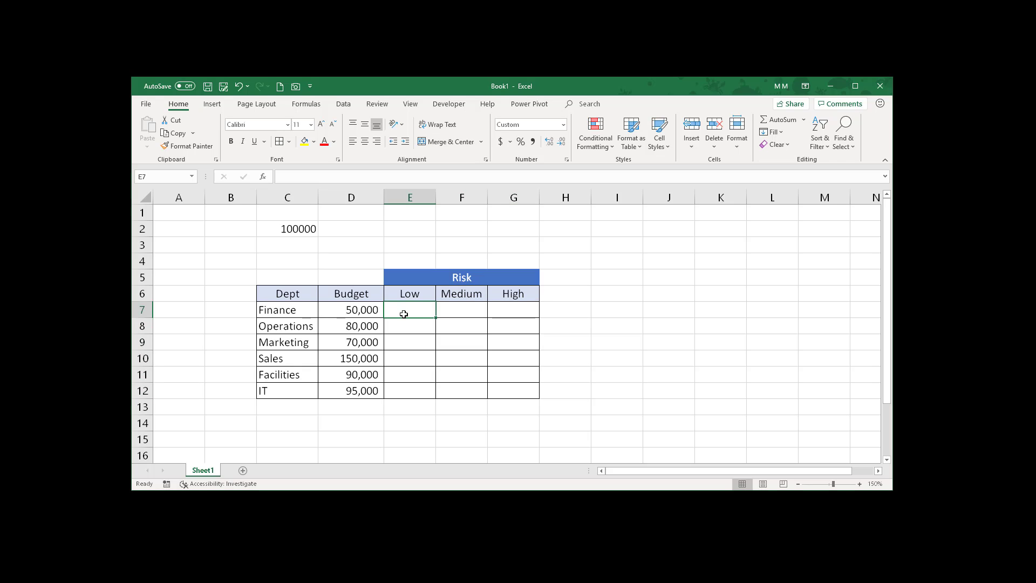
click(367, 309)
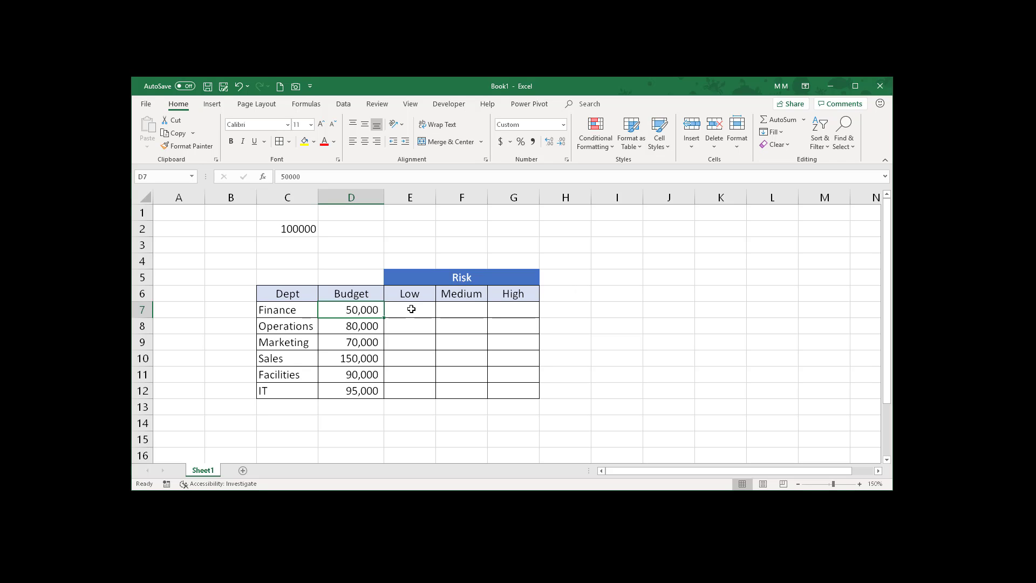
click(412, 309)
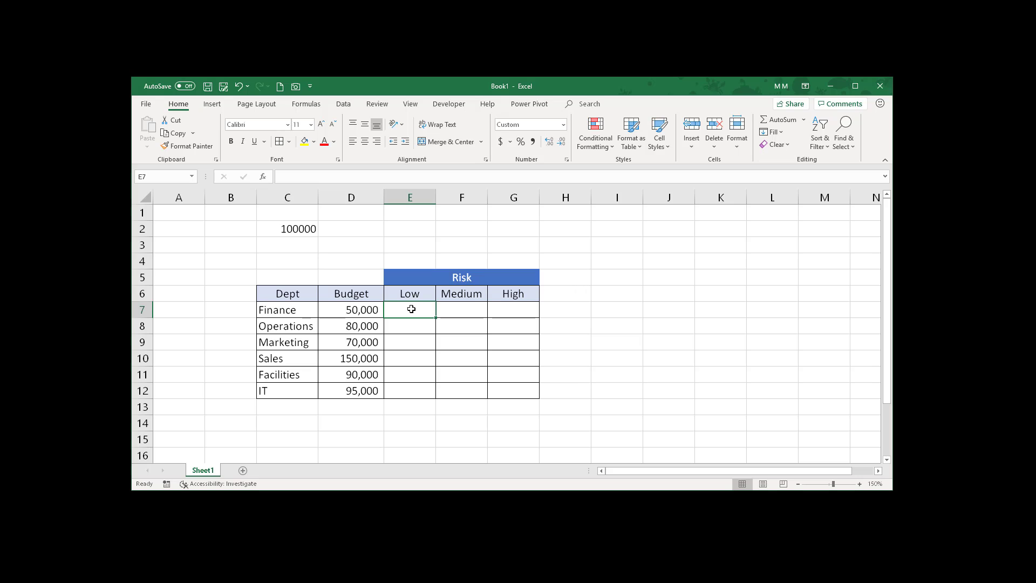
click(459, 313)
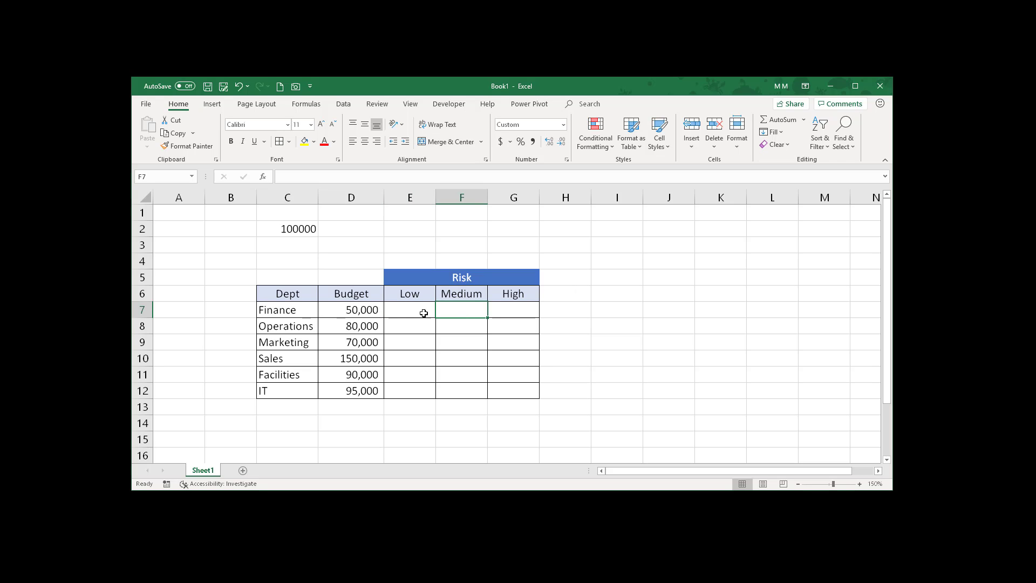
click(512, 318)
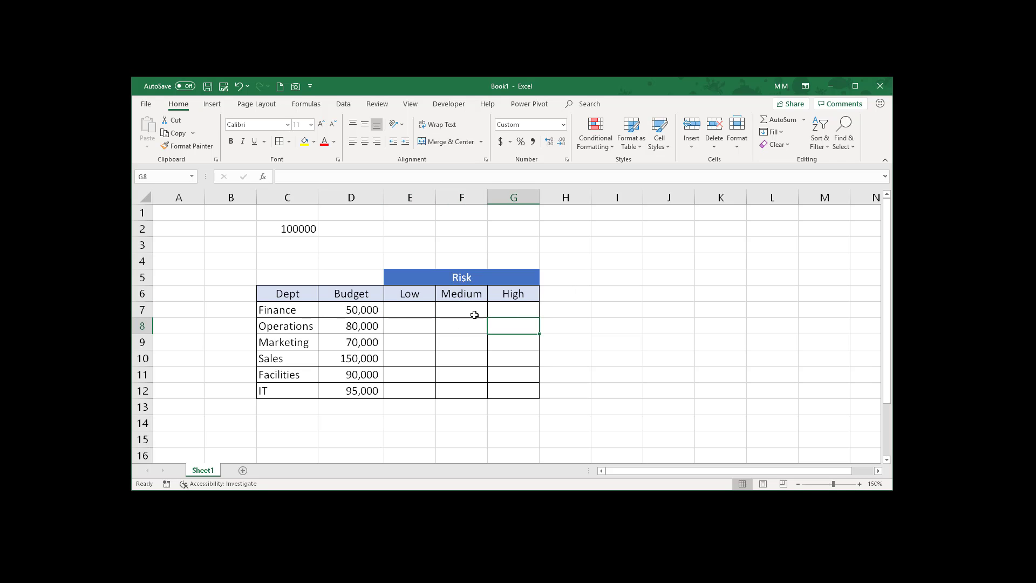
Step: Enter the risk multipliers 1.1, 1.5 and 1.9 in cells E4, F4 and G4 above the Risk header
click(468, 311)
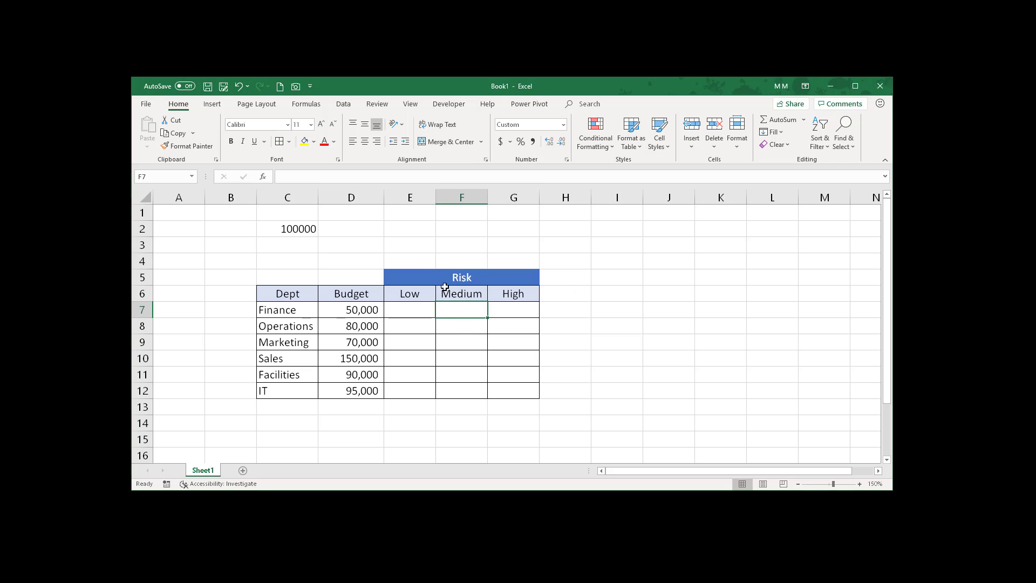
click(408, 261)
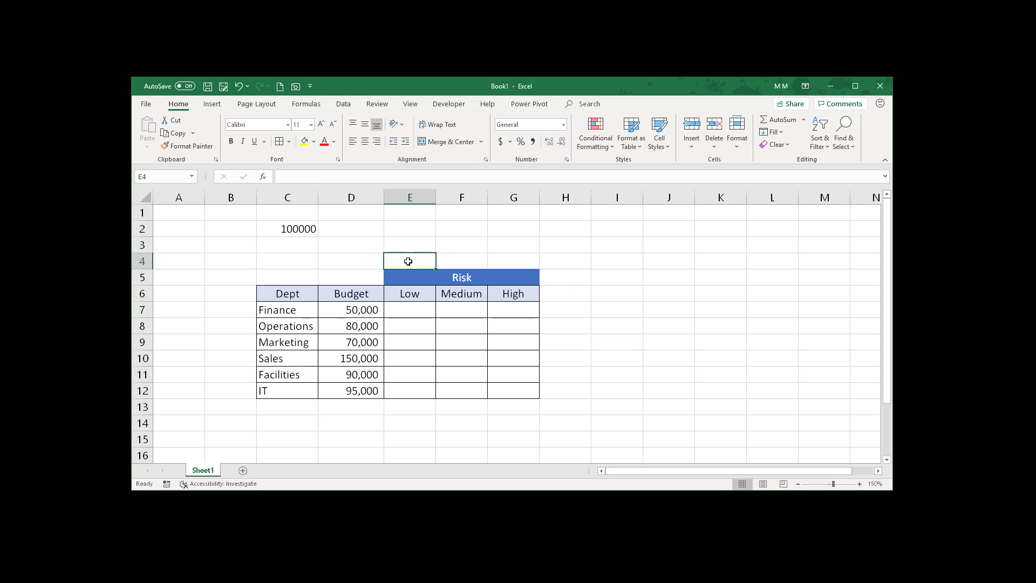
text(1.)
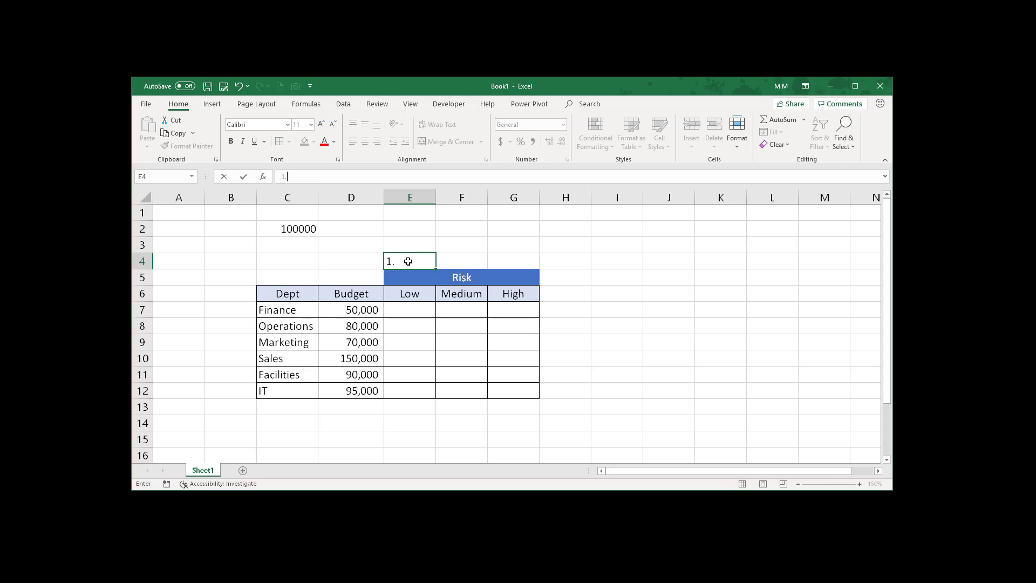
text(1)
click(411, 311)
click(345, 312)
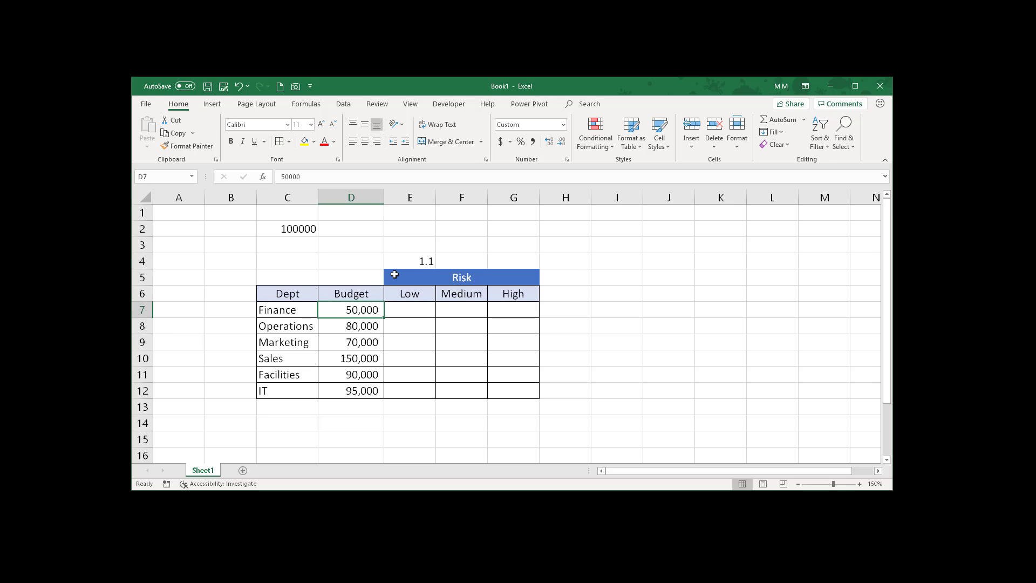
click(424, 261)
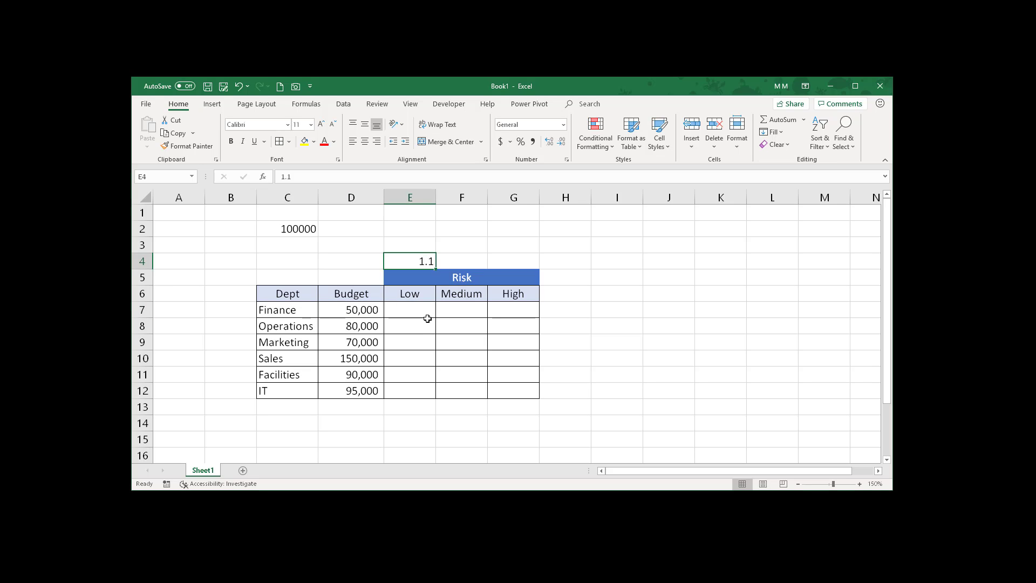
click(461, 262)
text(1.5)
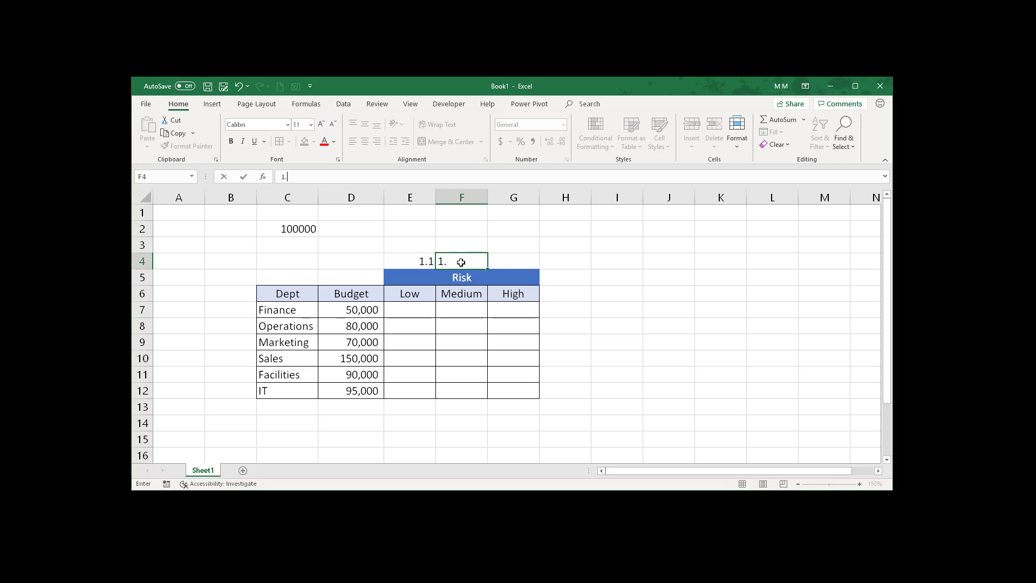
click(501, 262)
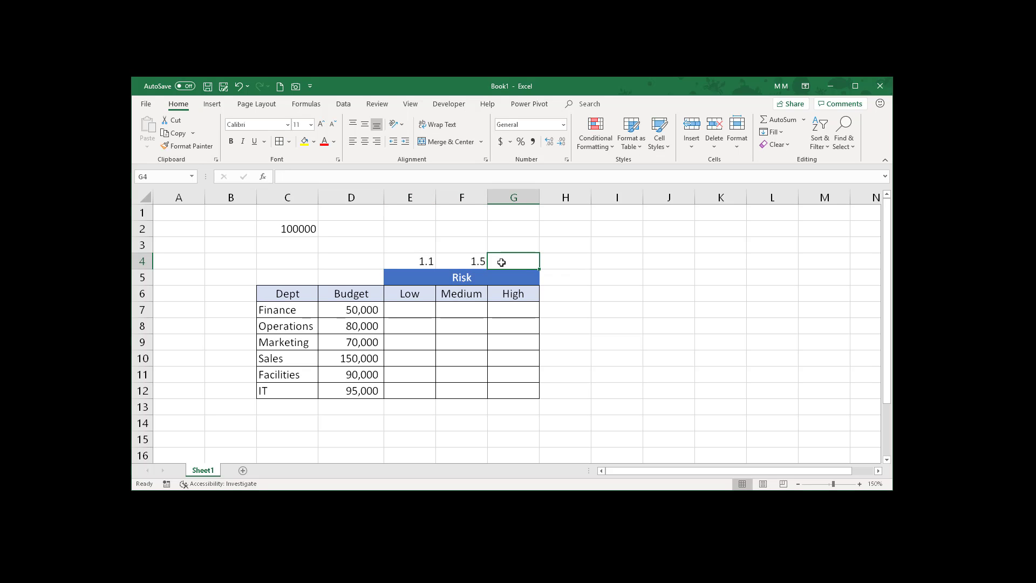
text(1.9)
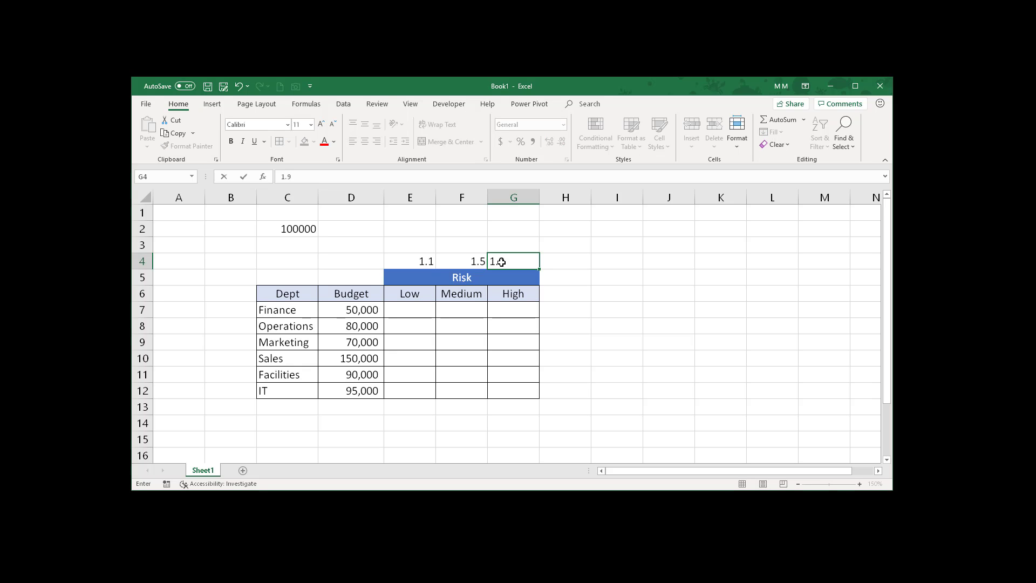
key(ctrl+Return)
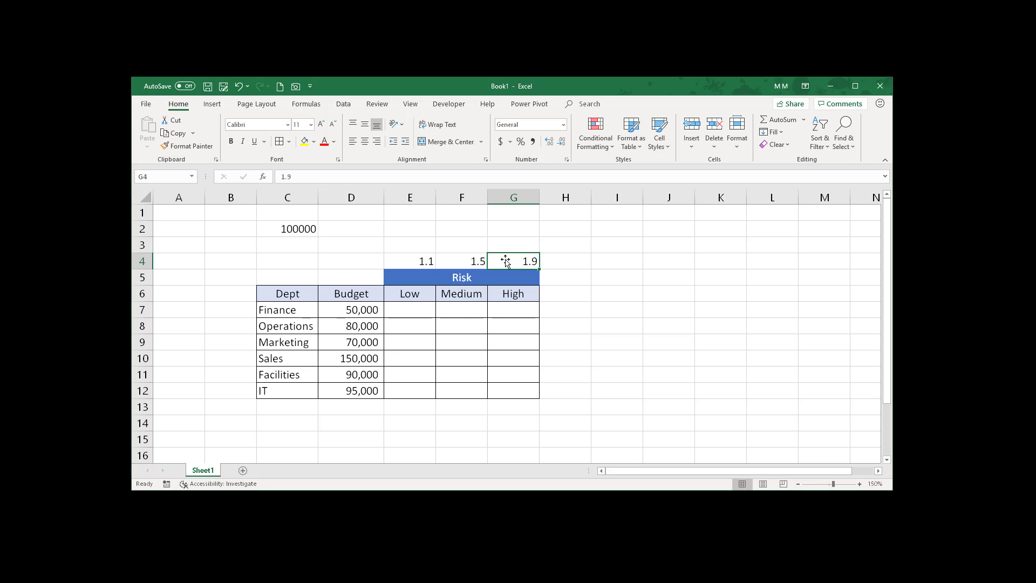
Step: Enter the mixed-reference formula =$D7*E4 in cell E7 to multiply the Finance budget by the low-risk factor
click(348, 311)
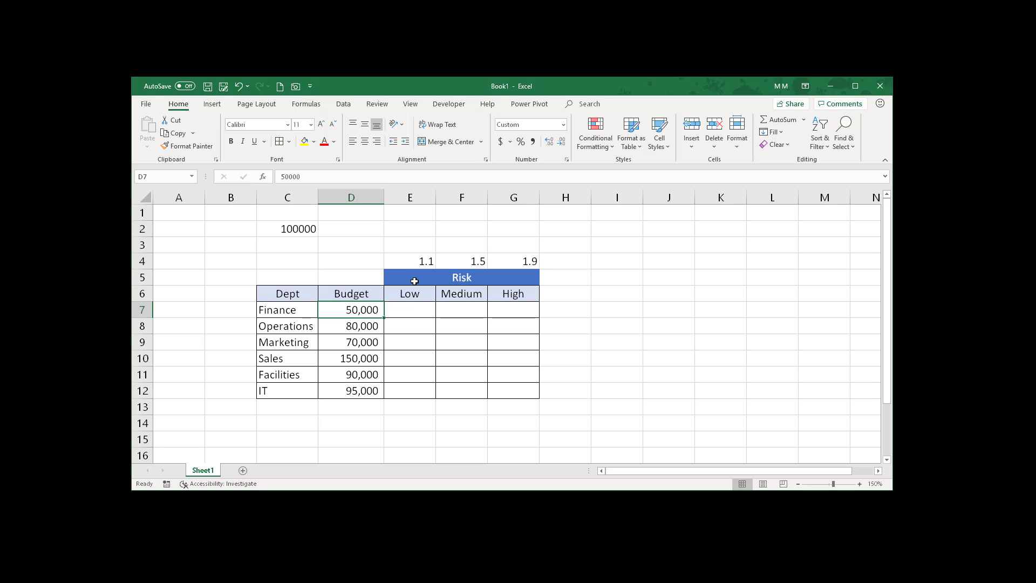
ctrl+click(422, 261)
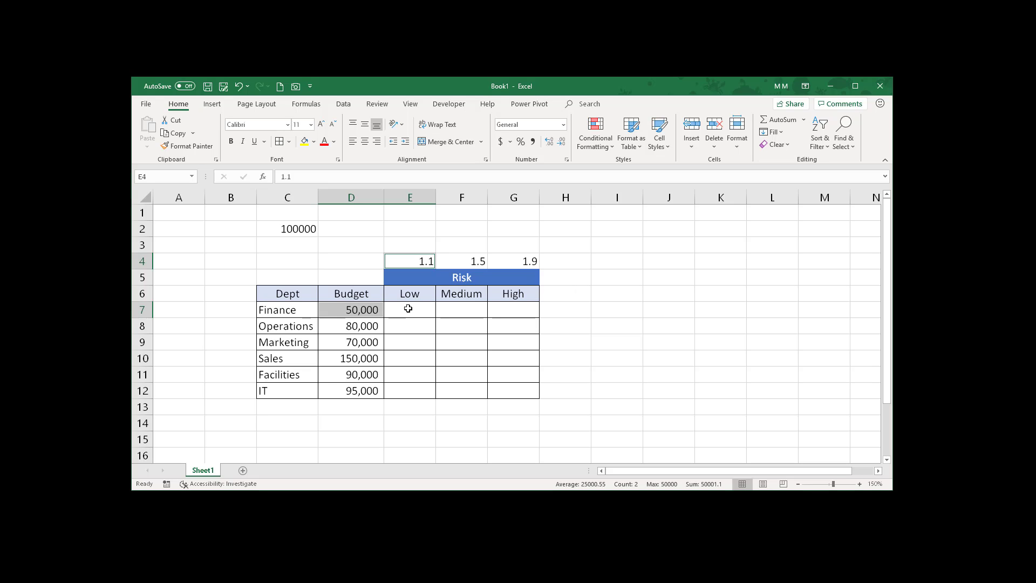
click(363, 311)
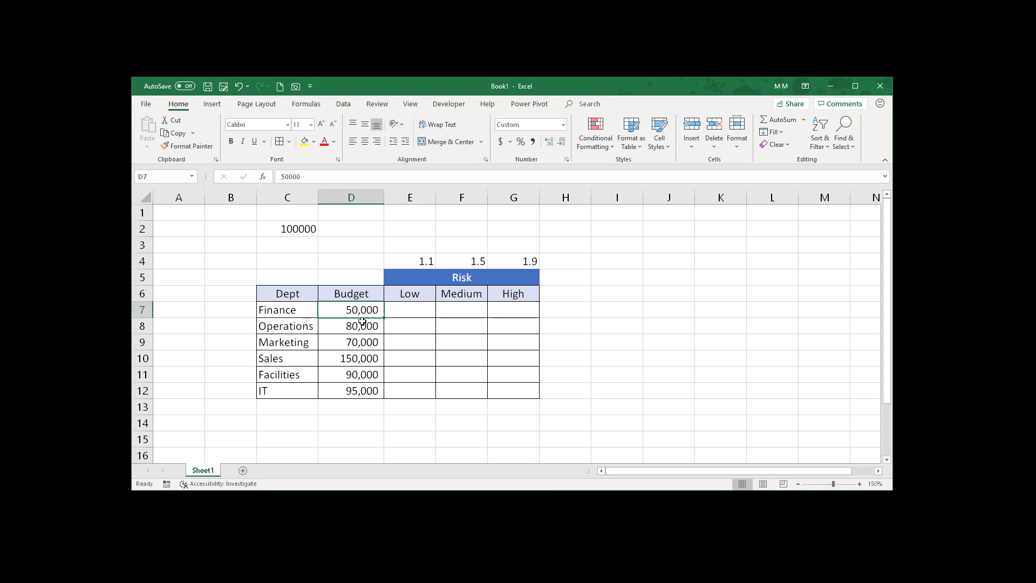
ctrl+click(474, 261)
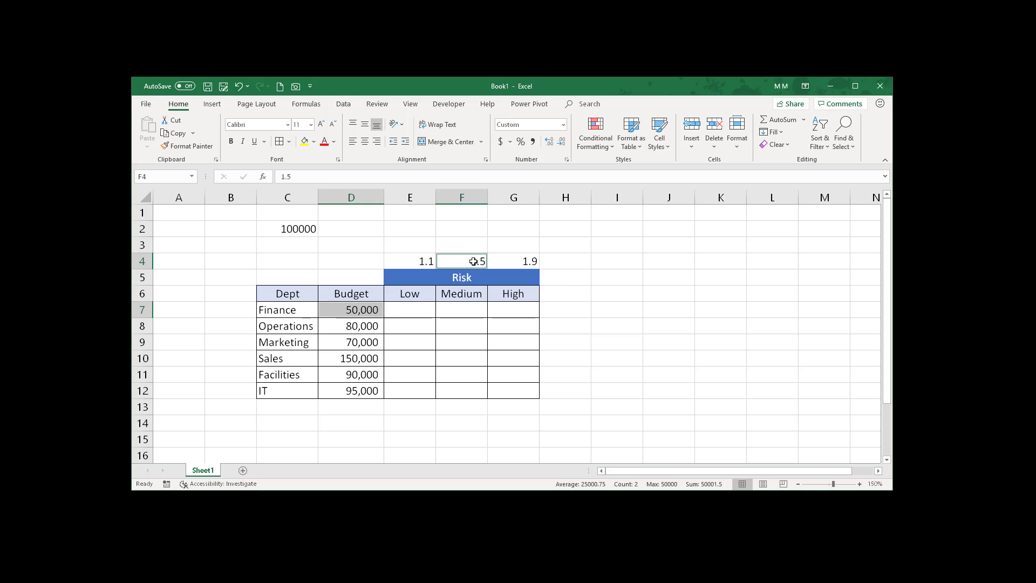
click(404, 314)
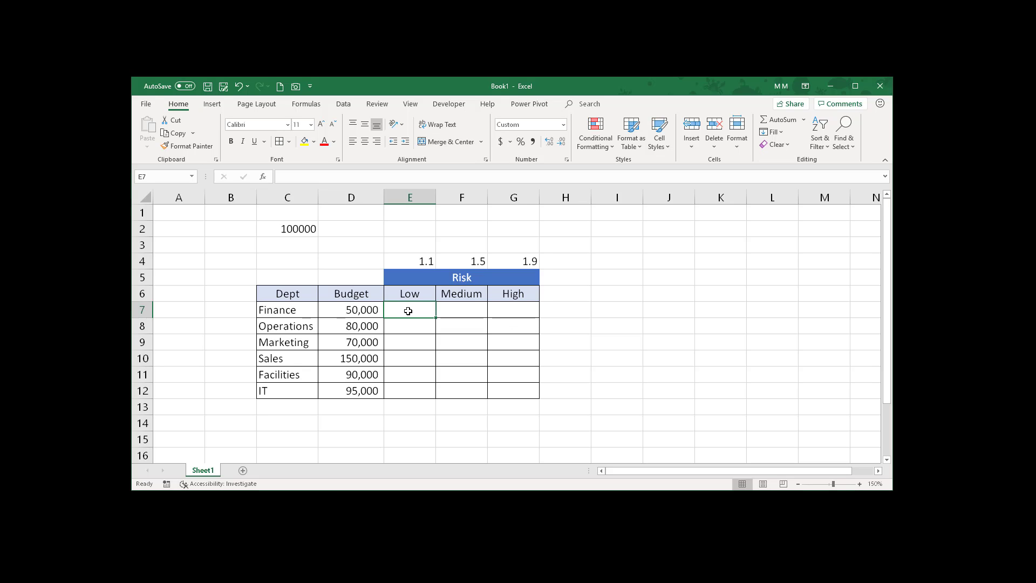
text(=)
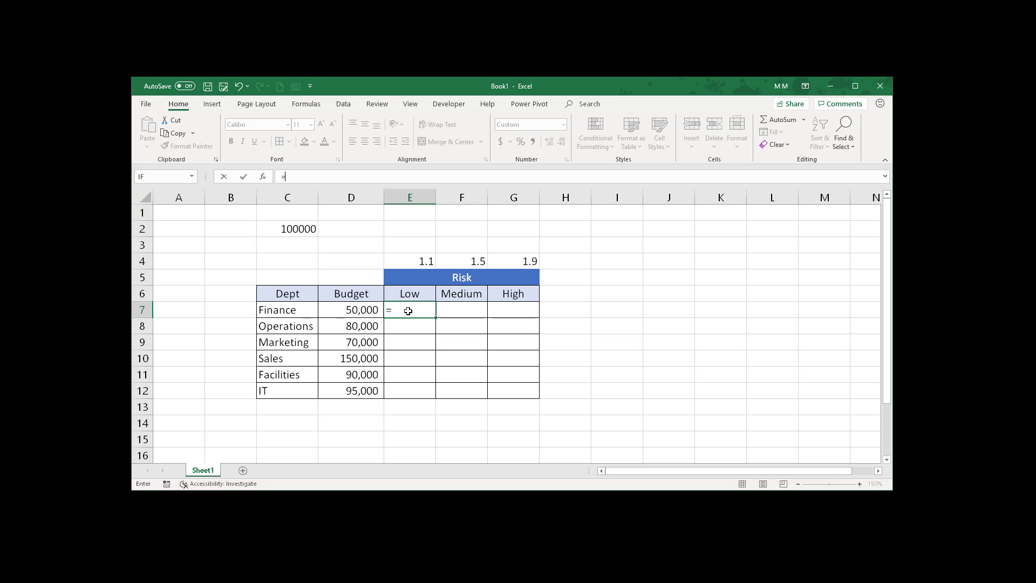
click(351, 309)
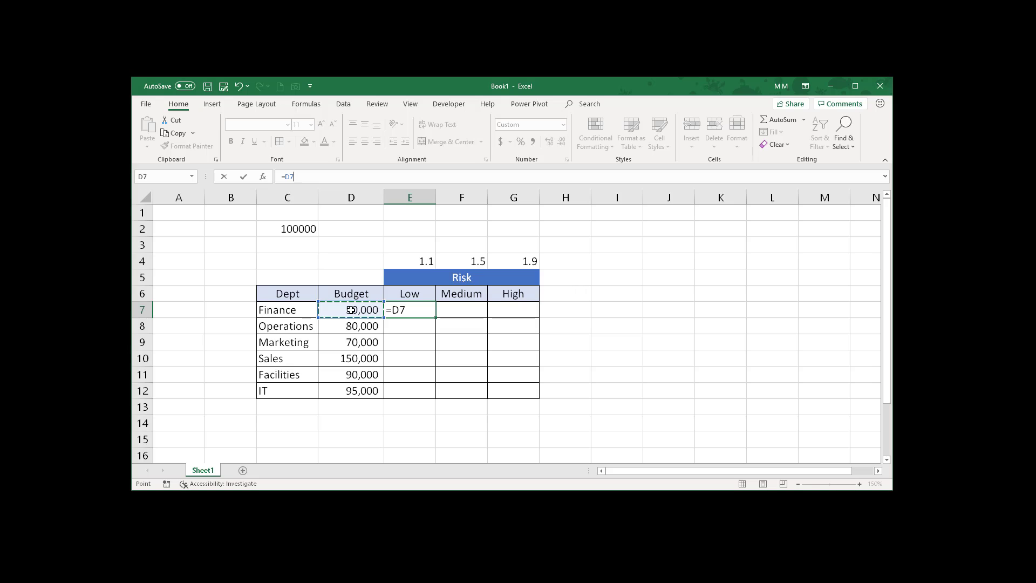
text(*)
click(402, 261)
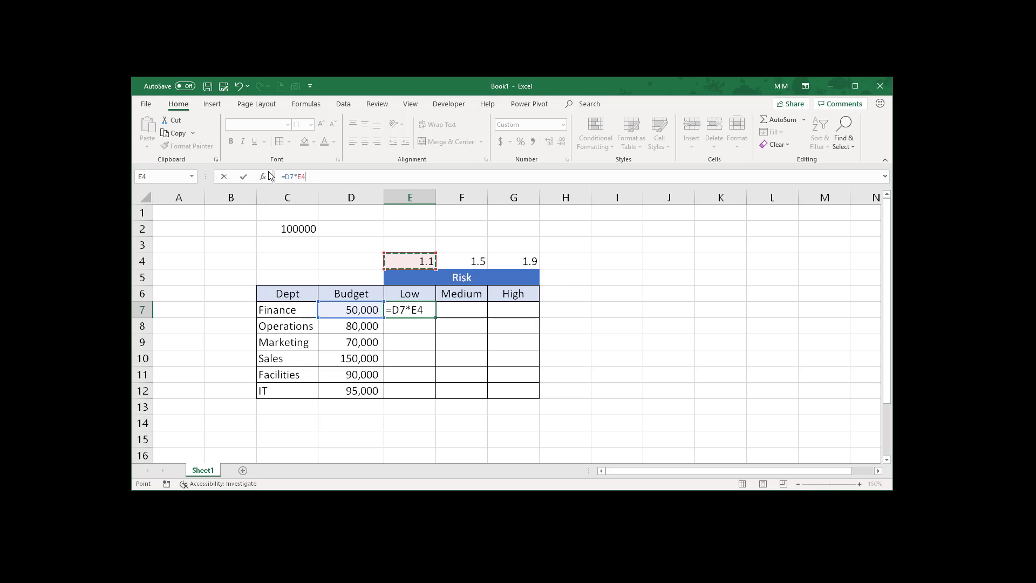
click(285, 177)
text($)
key(ctrl+Return)
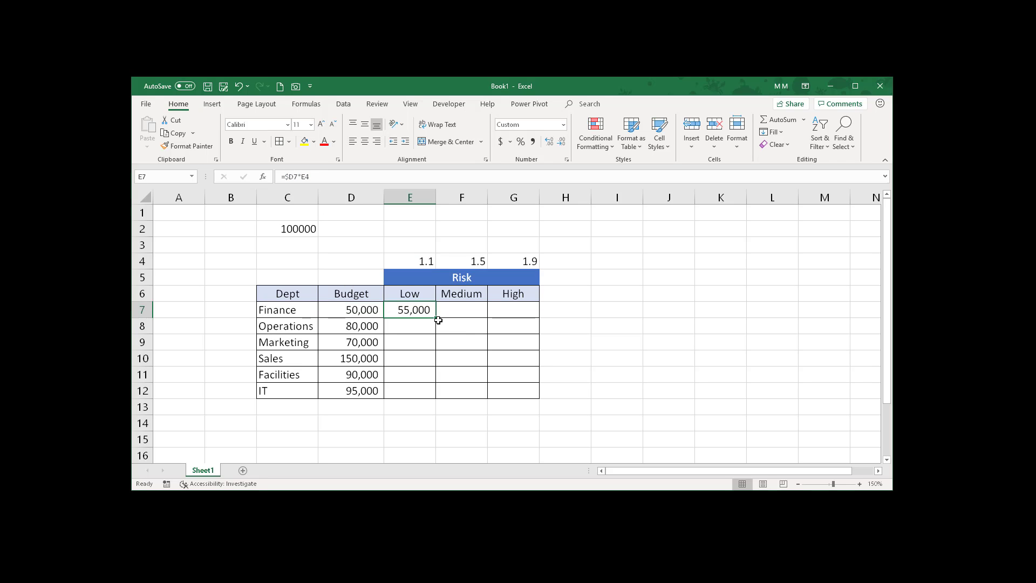
Step: Fill the E7 formula across the Finance row to G7 and check the cell references in G7
drag(438, 319, 526, 318)
click(517, 310)
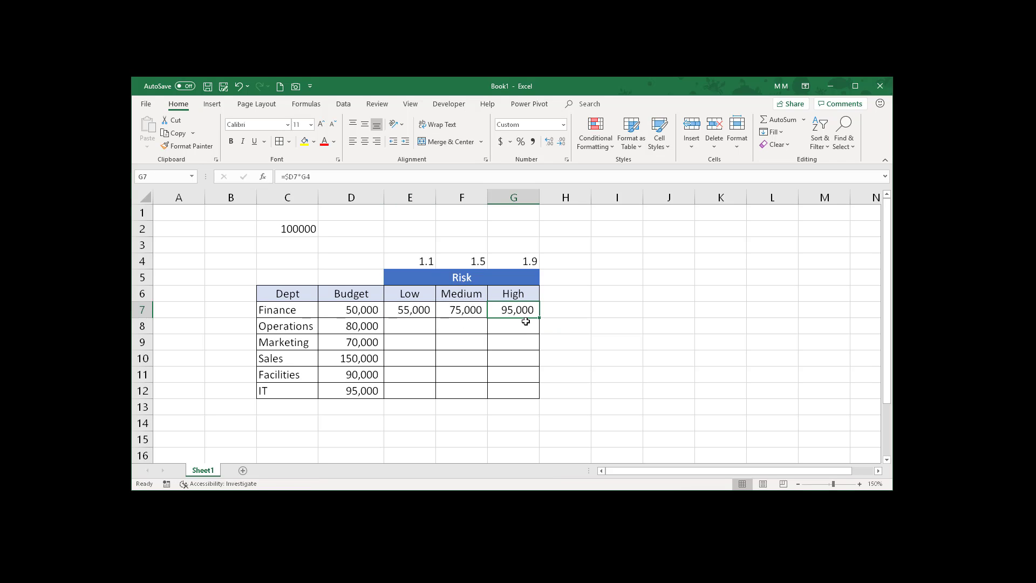
click(319, 175)
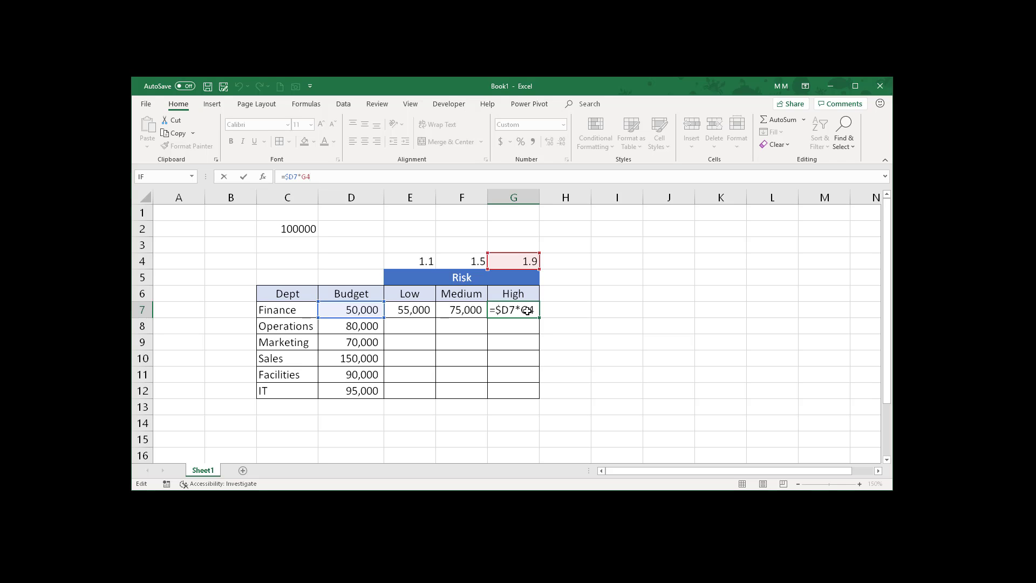
key(ctrl+Return)
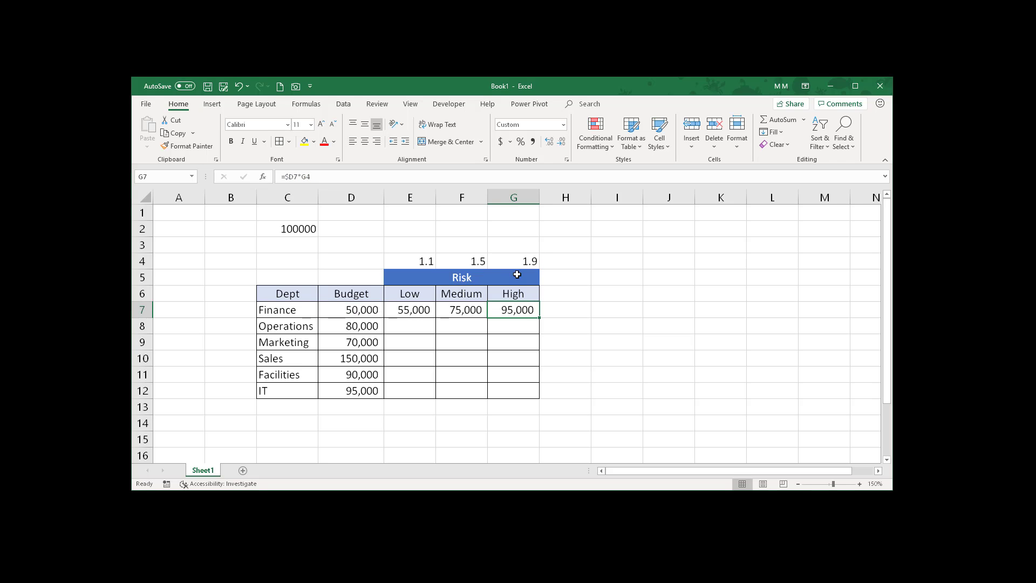
click(406, 309)
drag(454, 313, 506, 313)
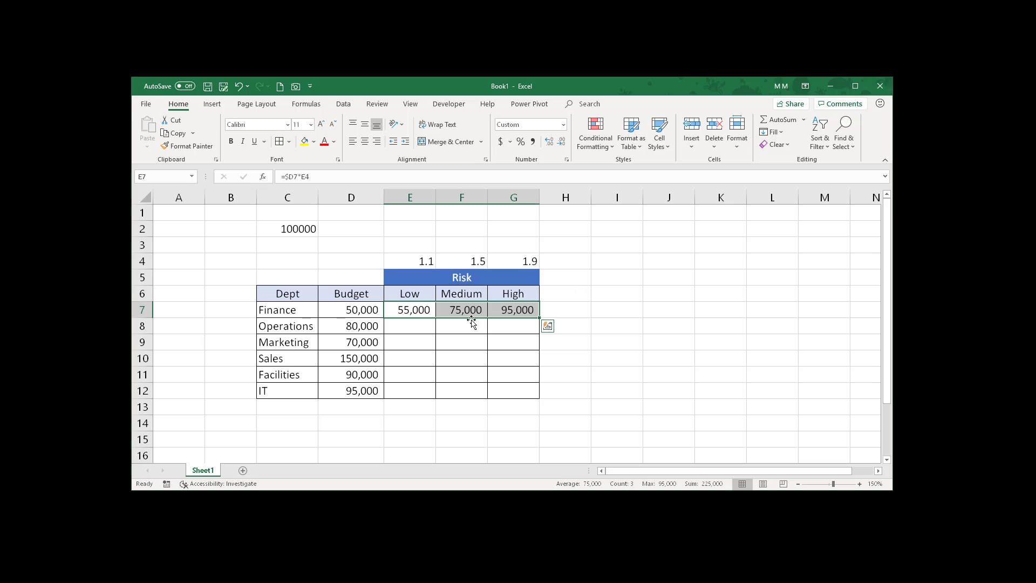
Step: Test copying the E7 formula down to E8, inspecting its references, and clear the copied cell
click(413, 312)
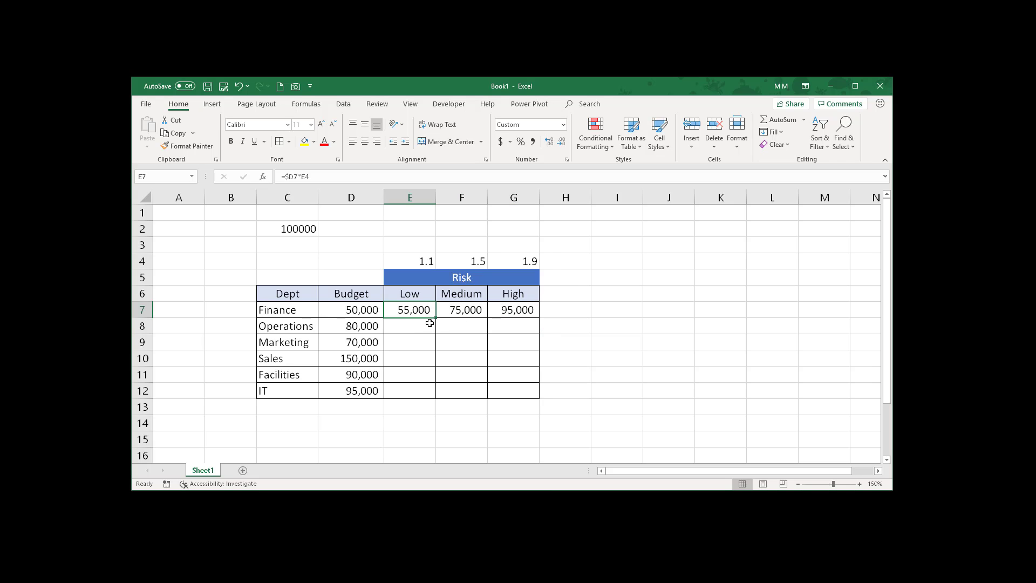
drag(436, 319, 434, 329)
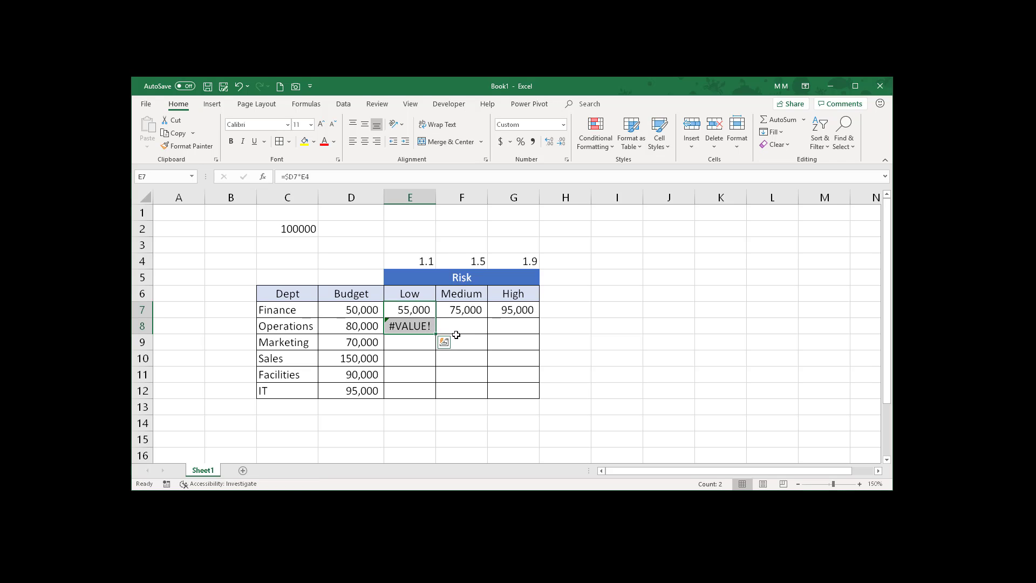
click(406, 330)
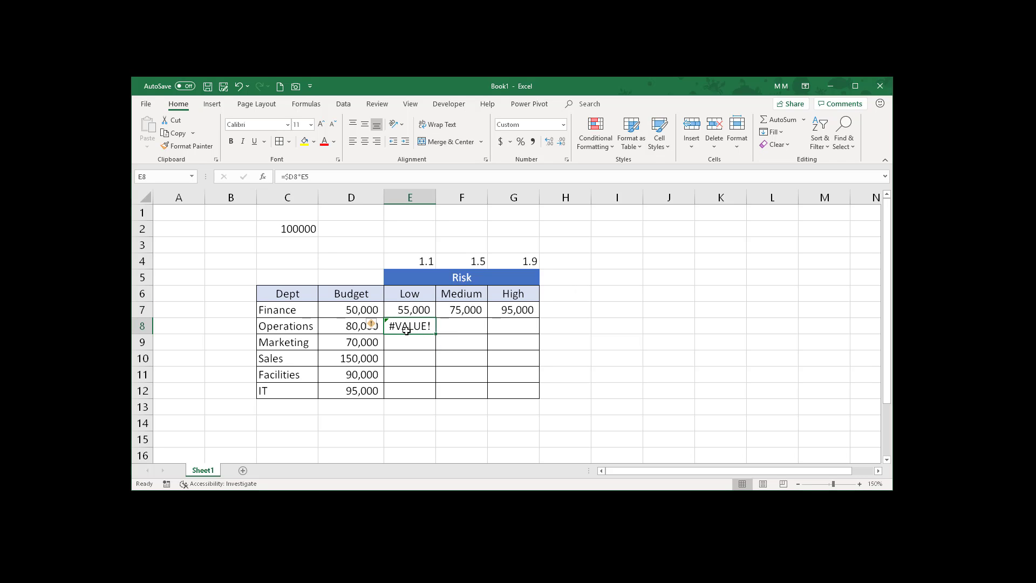
click(323, 178)
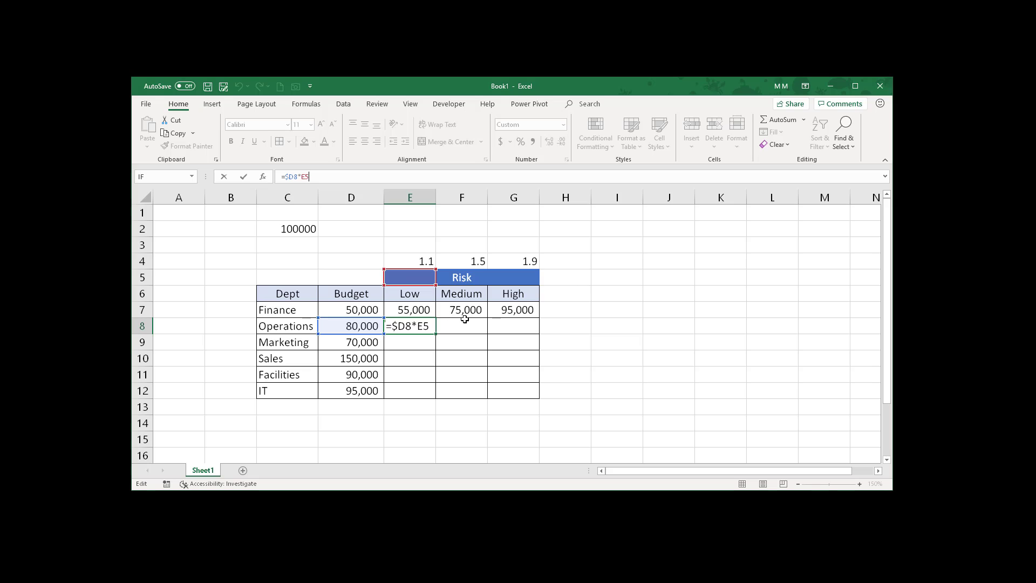
key(ctrl+Return)
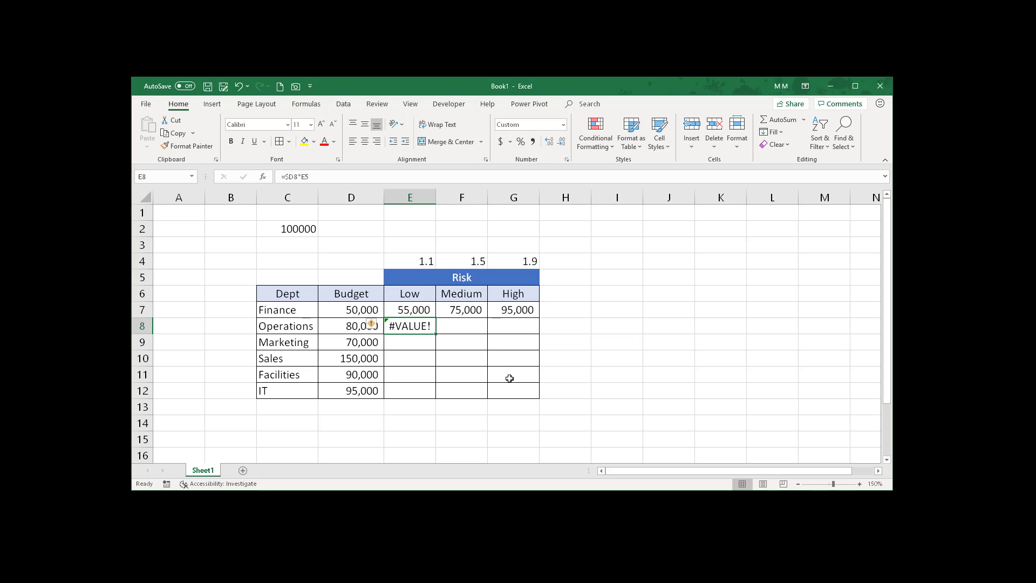
key(Delete)
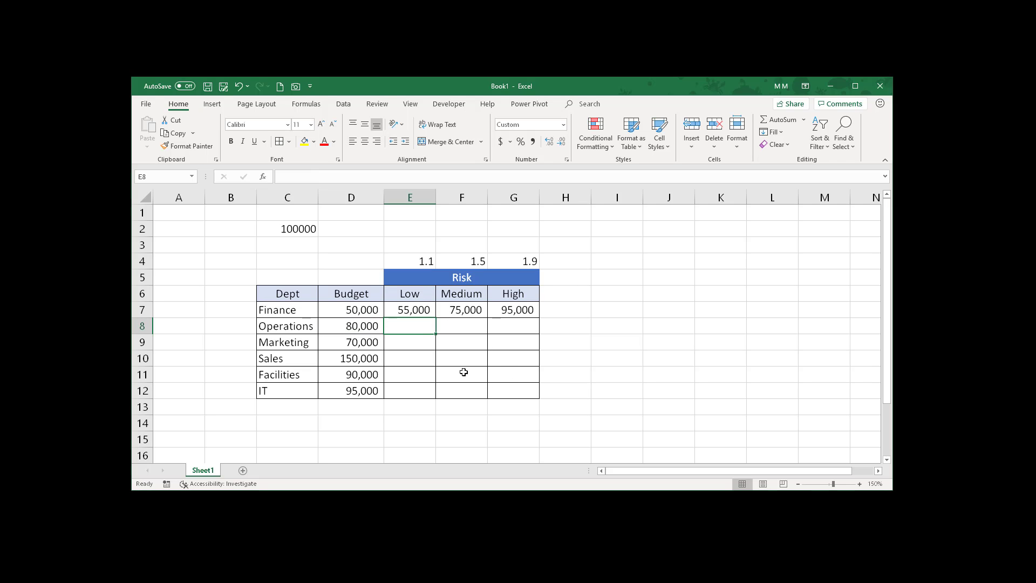
Step: Lock the row of the multiplier reference in E7 so the formula reads =$D7*E$4
click(415, 308)
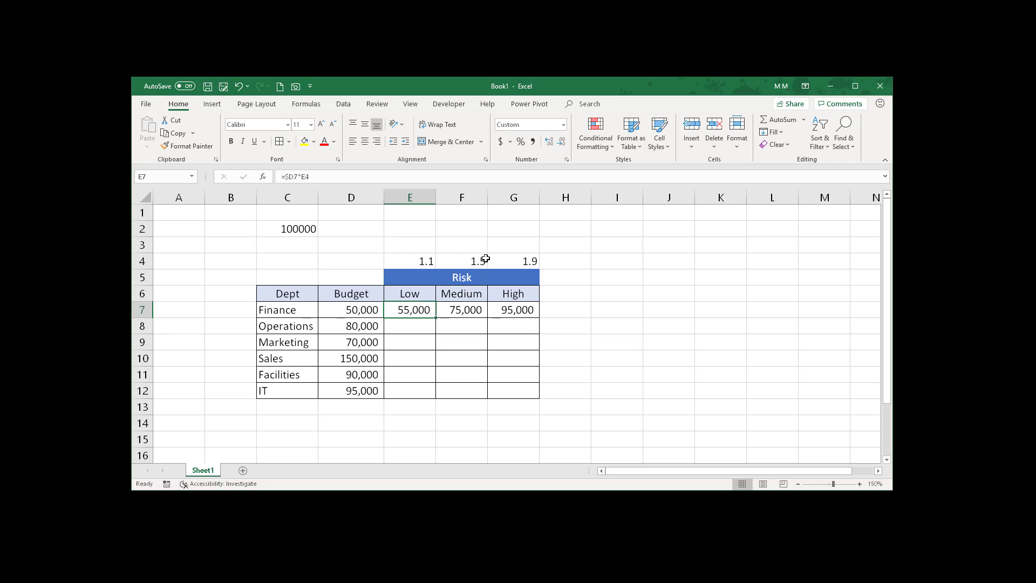
click(306, 177)
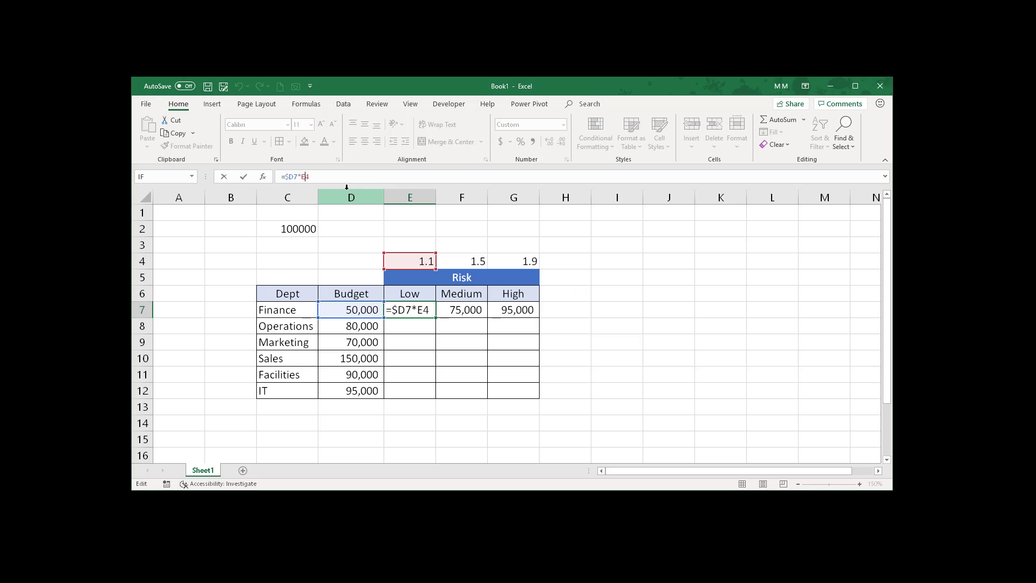
text($)
key(ctrl+Return)
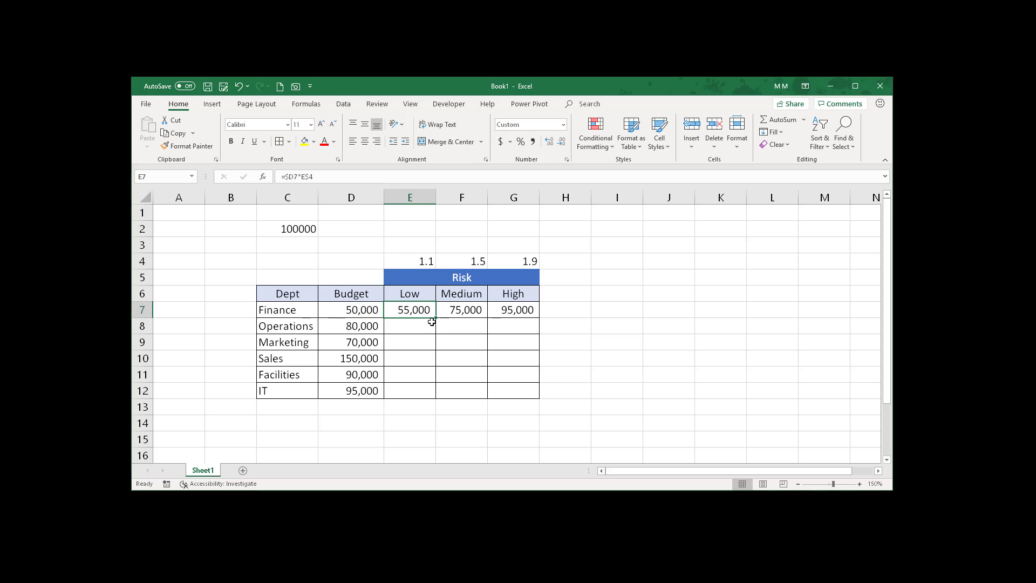
Step: Fill the revised E7 formula across the Finance row through G7
drag(436, 319, 436, 319)
click(456, 309)
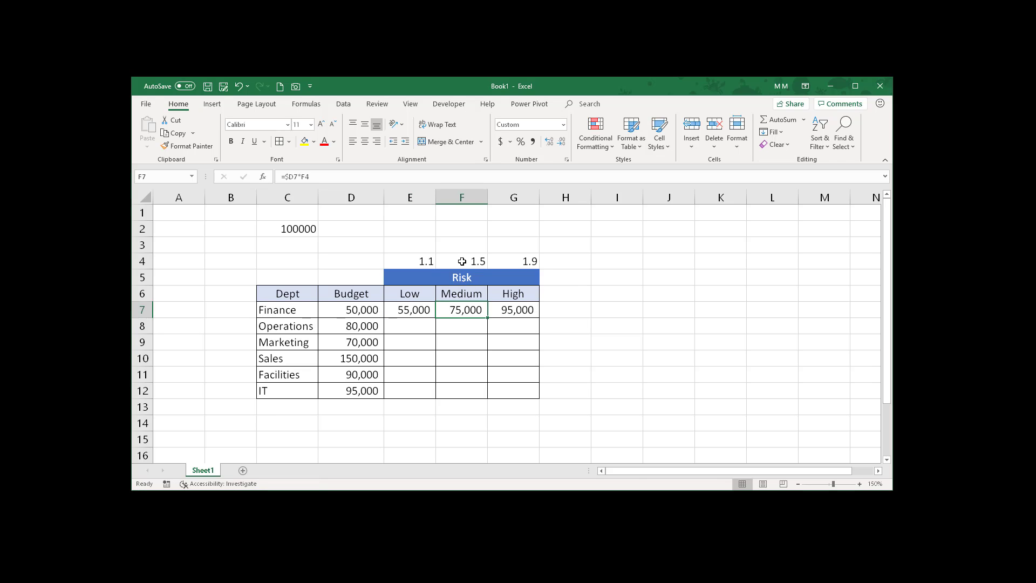
drag(421, 260, 459, 260)
click(434, 316)
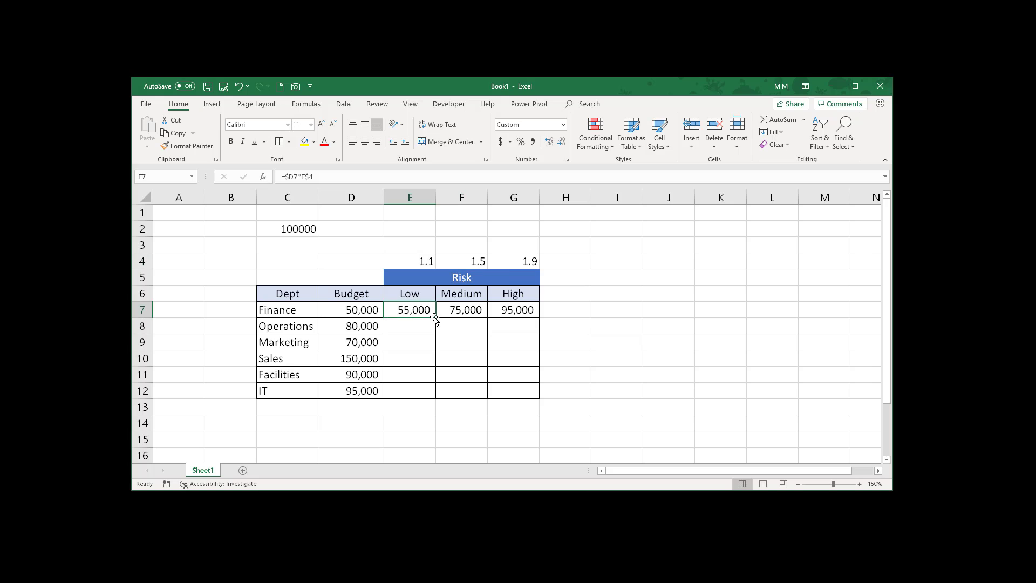
drag(435, 319, 488, 319)
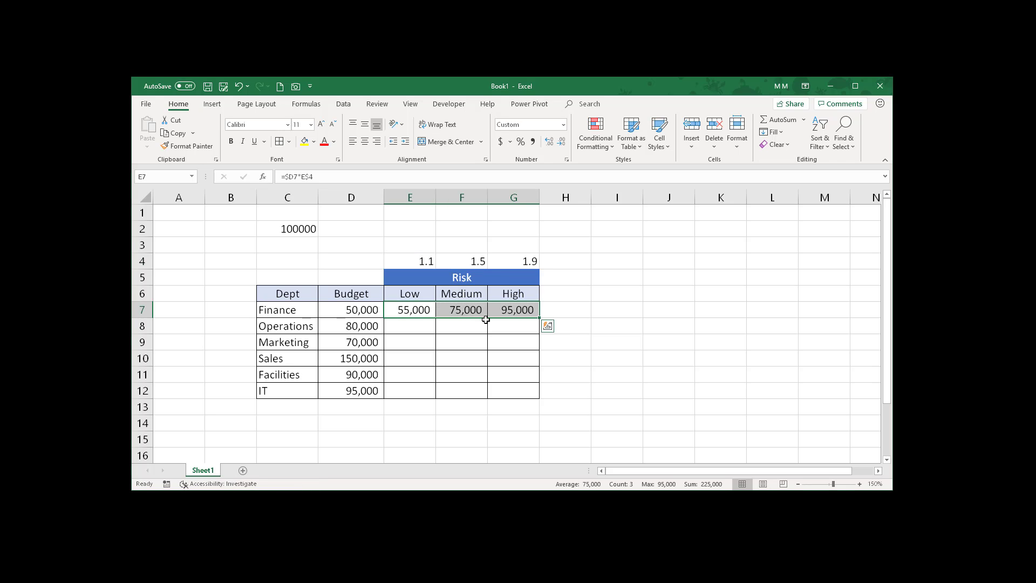
click(415, 311)
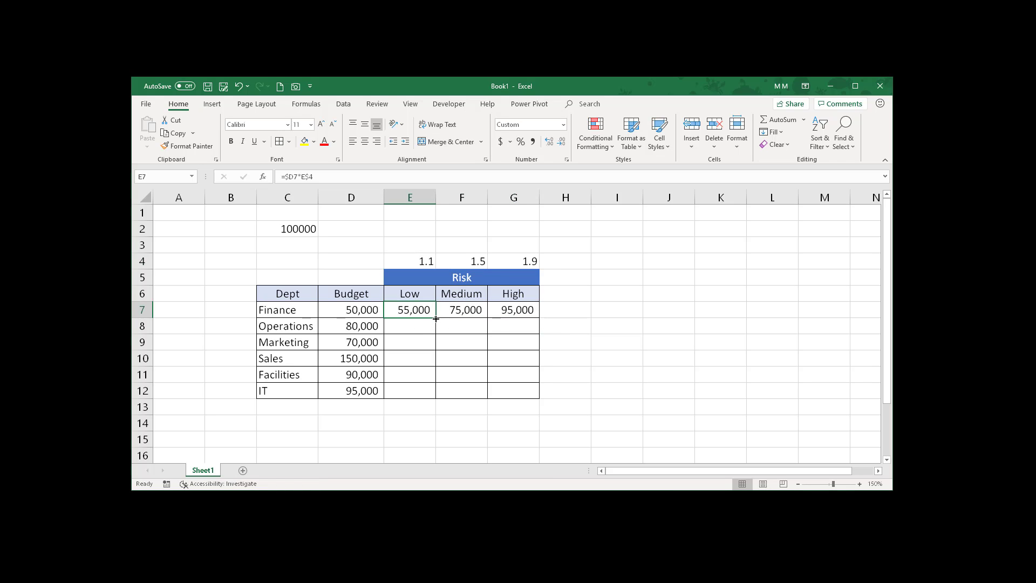
Step: Copy the E7 formula down to E8 and check its budget and multiplier references
drag(436, 318, 435, 334)
click(399, 326)
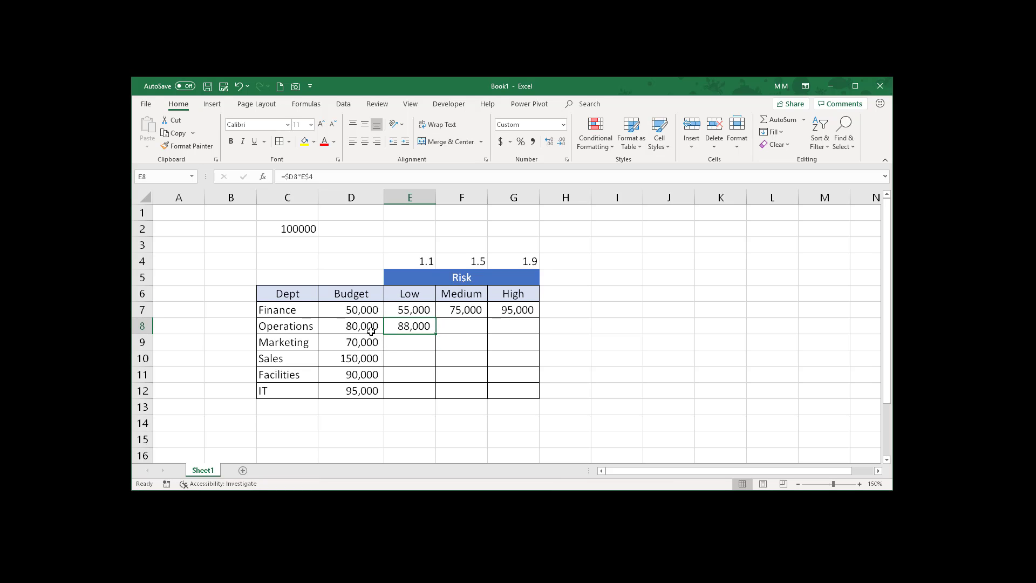
click(329, 176)
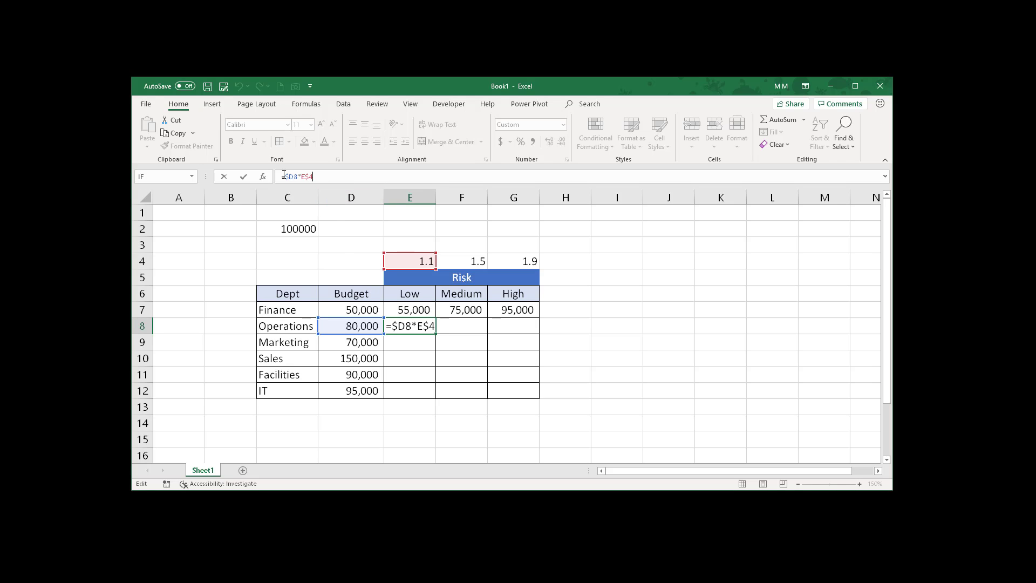
drag(285, 176, 297, 178)
drag(301, 177, 318, 175)
key(ctrl+Return)
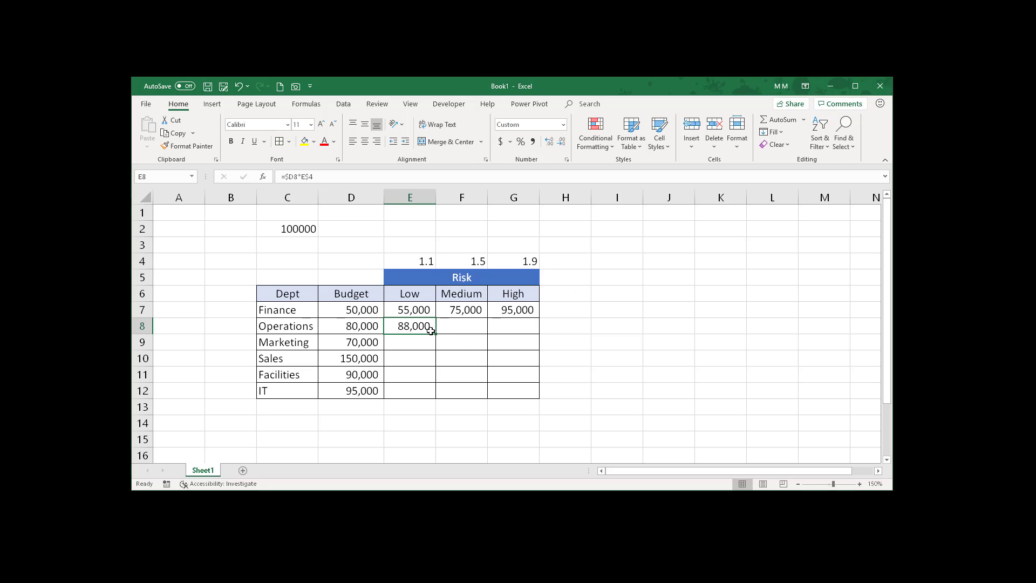
Step: Fill the E8 formula across and down the rest of the risk table through G12
drag(436, 334, 521, 398)
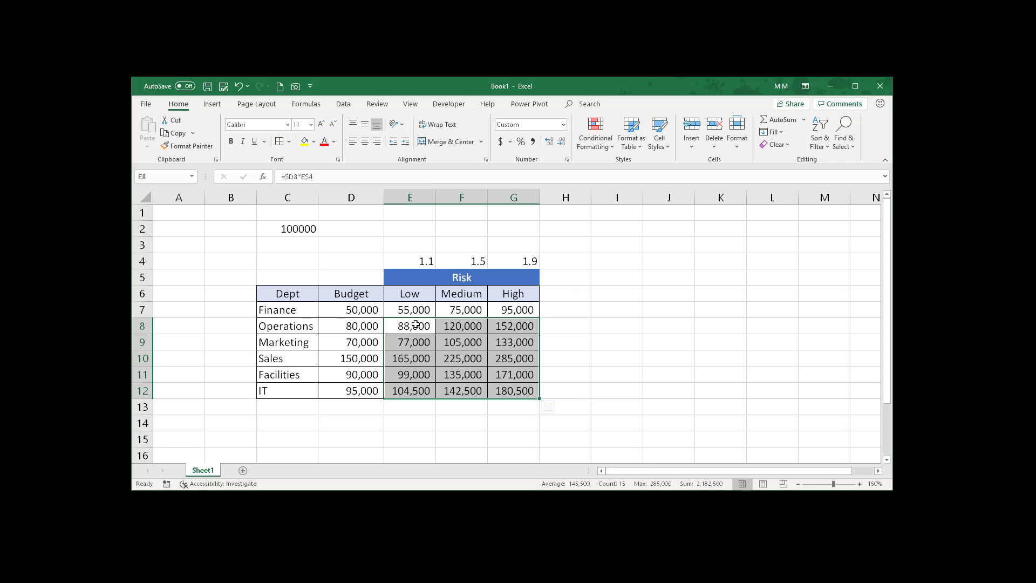
click(432, 330)
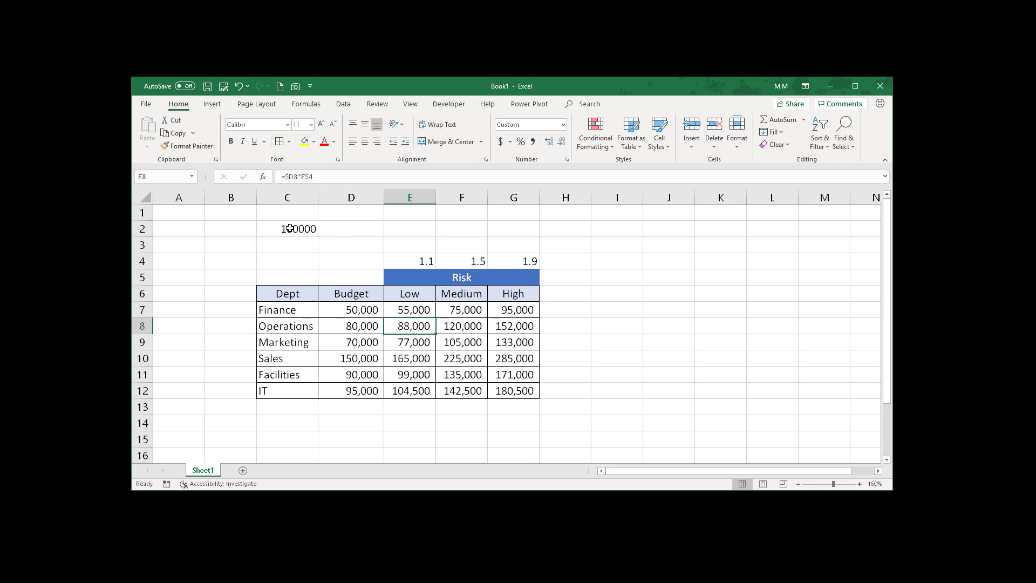
Step: Enter a formula in cell I3 that references C2, reading =C2
click(616, 243)
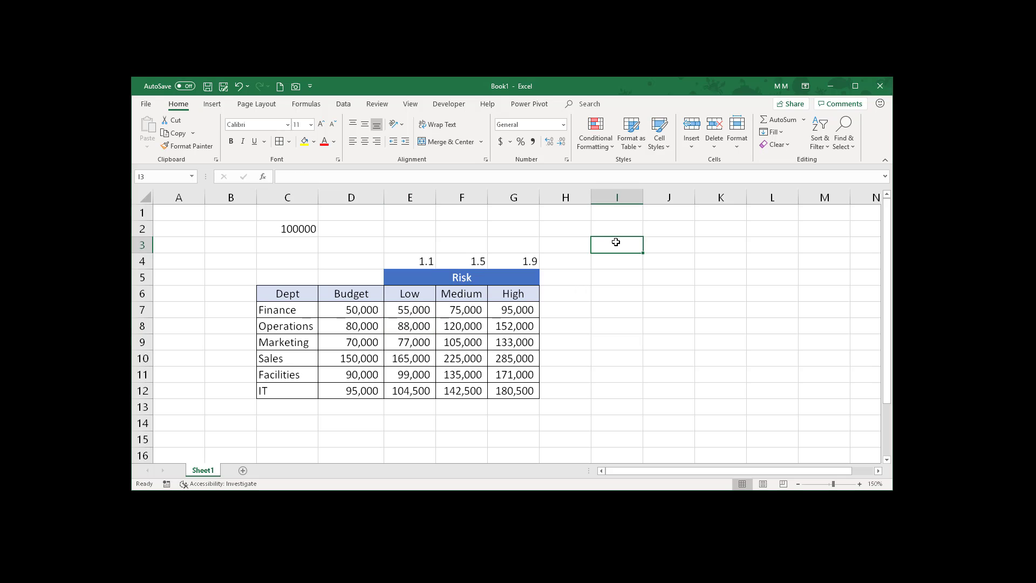
text(=)
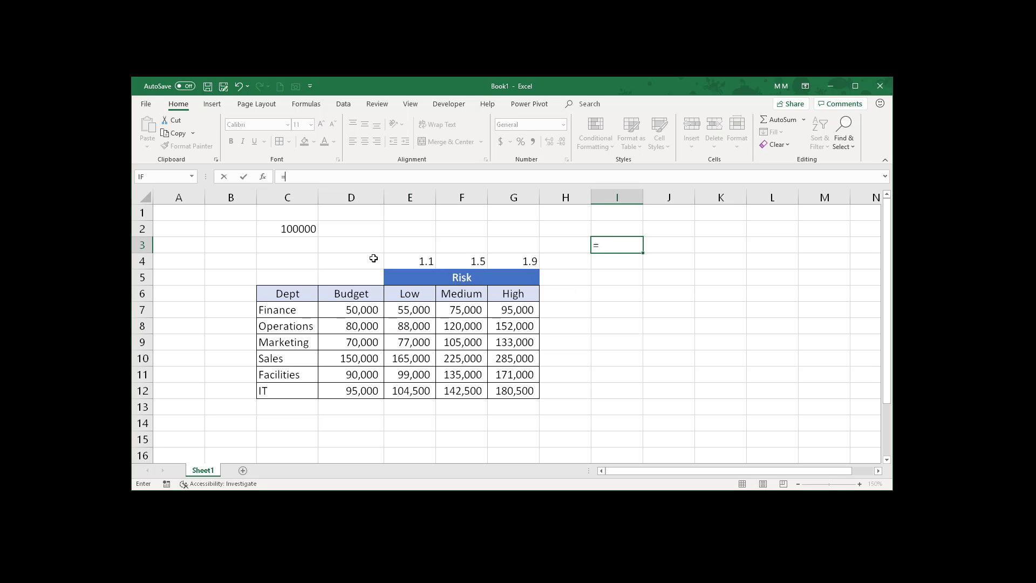
click(295, 230)
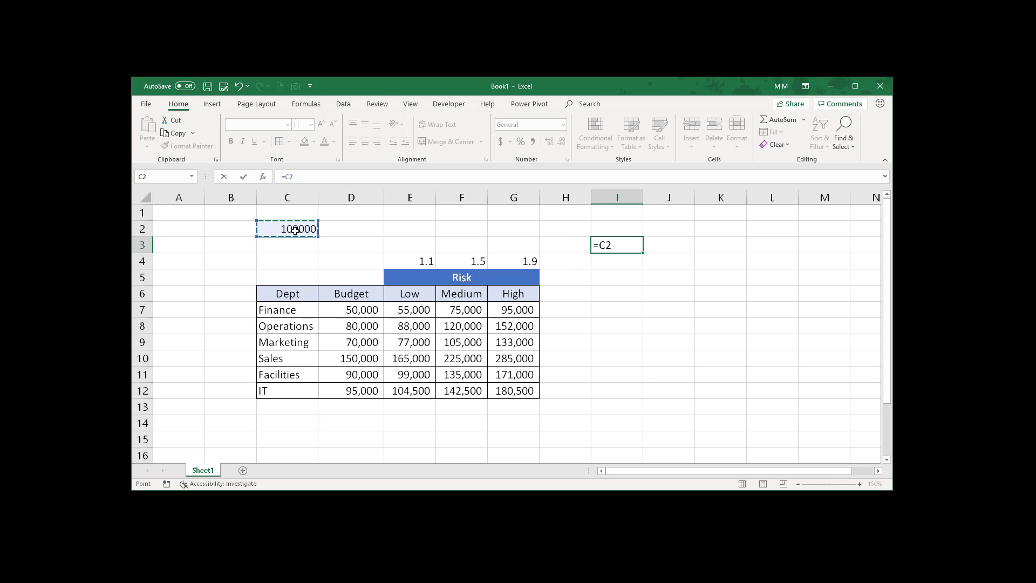
key(ctrl+Return)
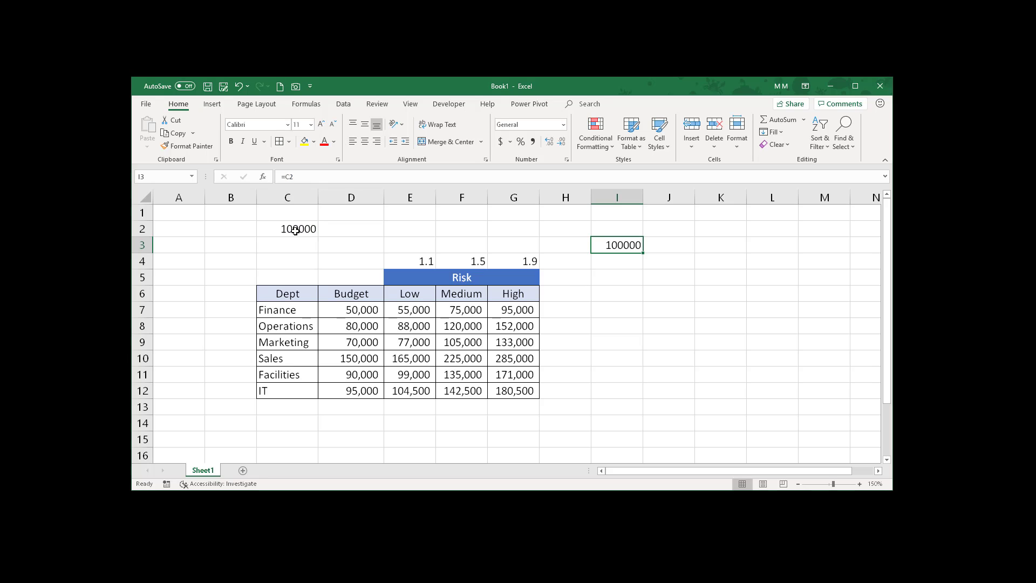
Step: Cycle the C2 reference in the I3 formula through its absolute, mixed and relative forms, and discard the edit
click(308, 177)
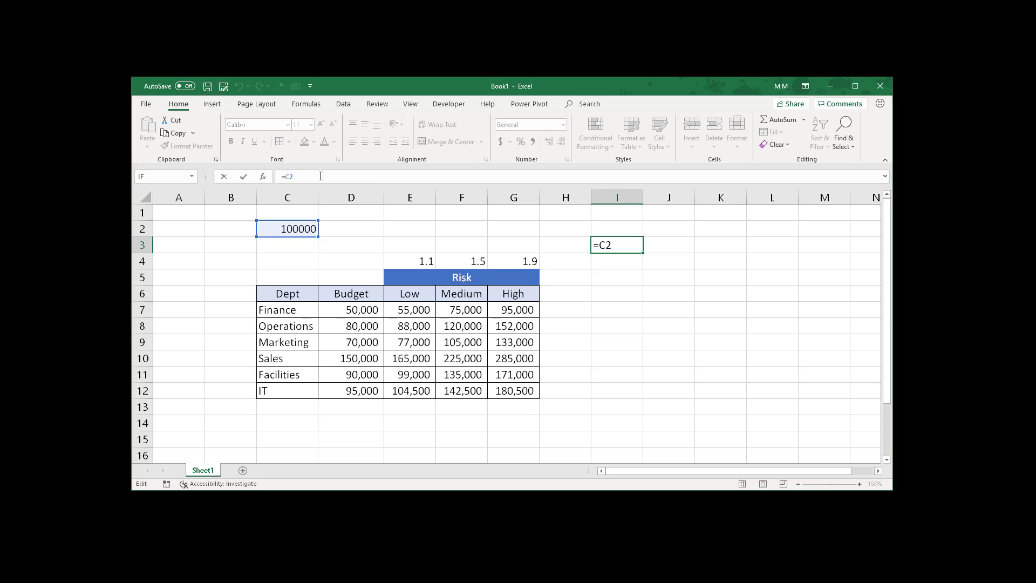
key(F4)
key(F4)
key(F4)
key(F4)
key(F4)
key(Escape)
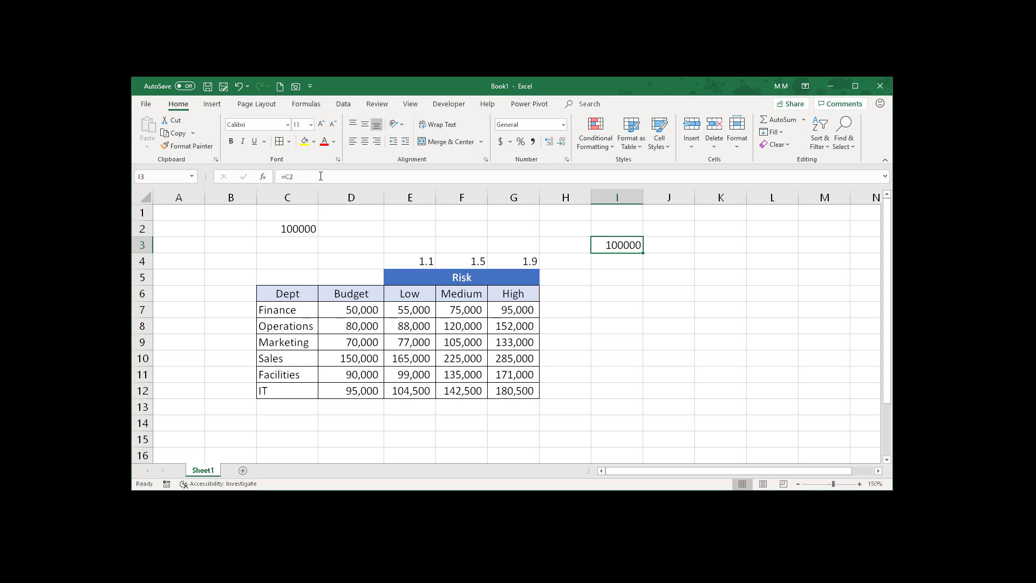